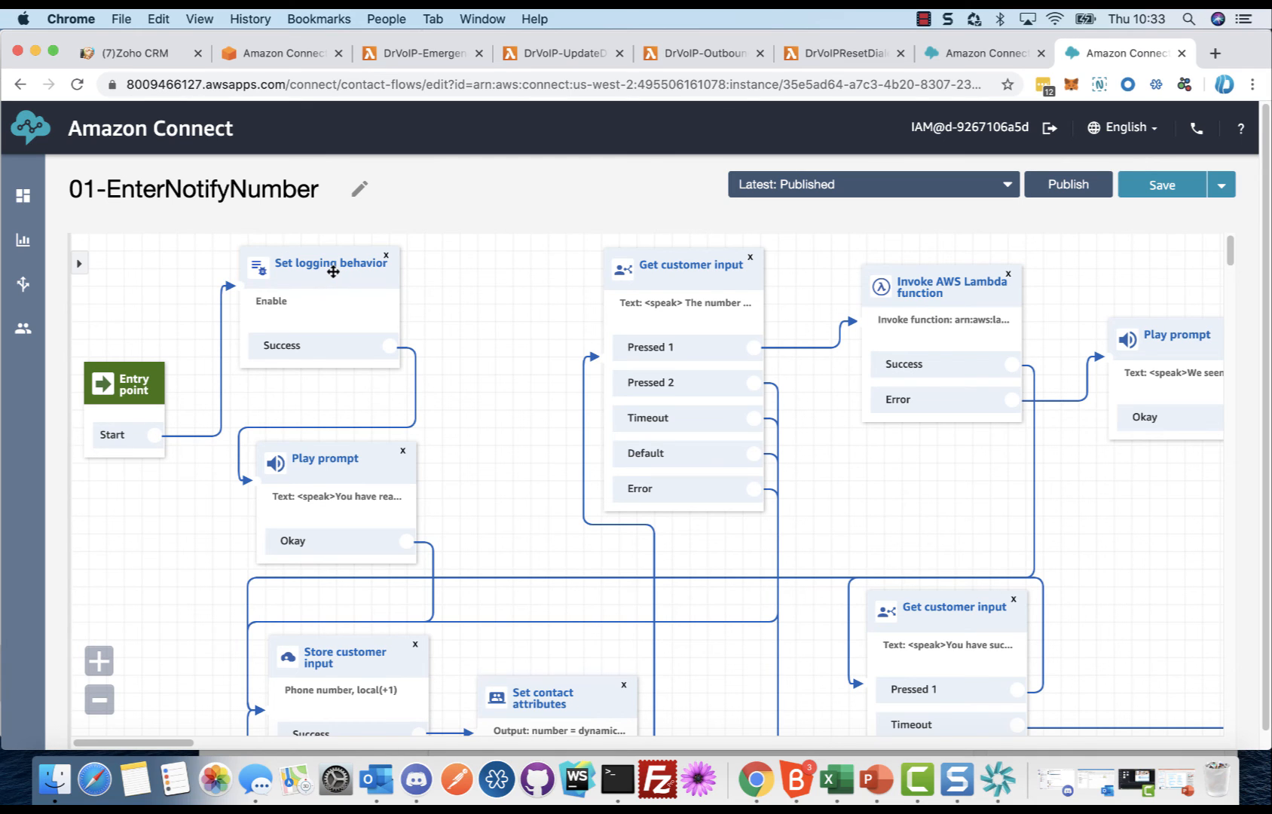
Step: Examine the full text-to-speech message of the Play prompt block after Set logging behavior, closing its settings without saving
left_click_drag(484, 414, 457, 292)
left_click(325, 338)
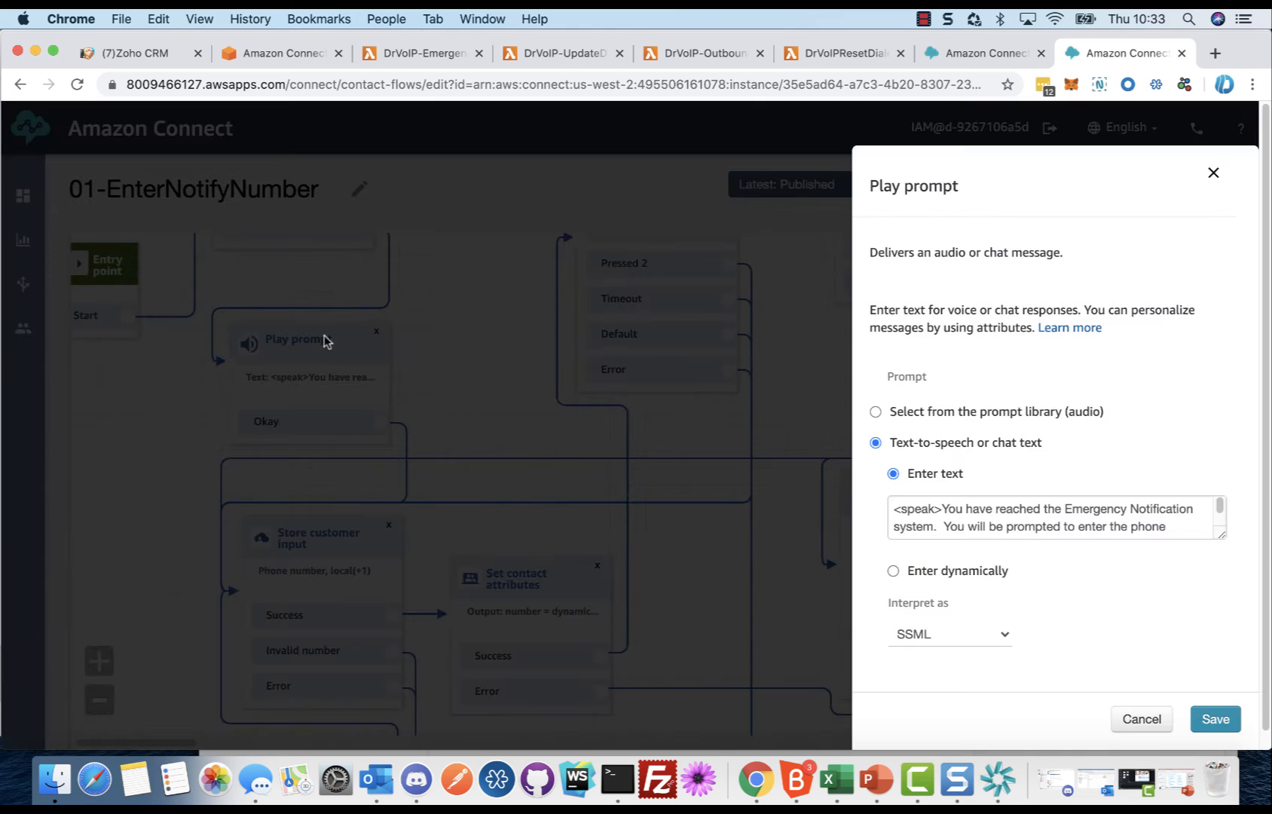
left_click_drag(1221, 534, 1225, 607)
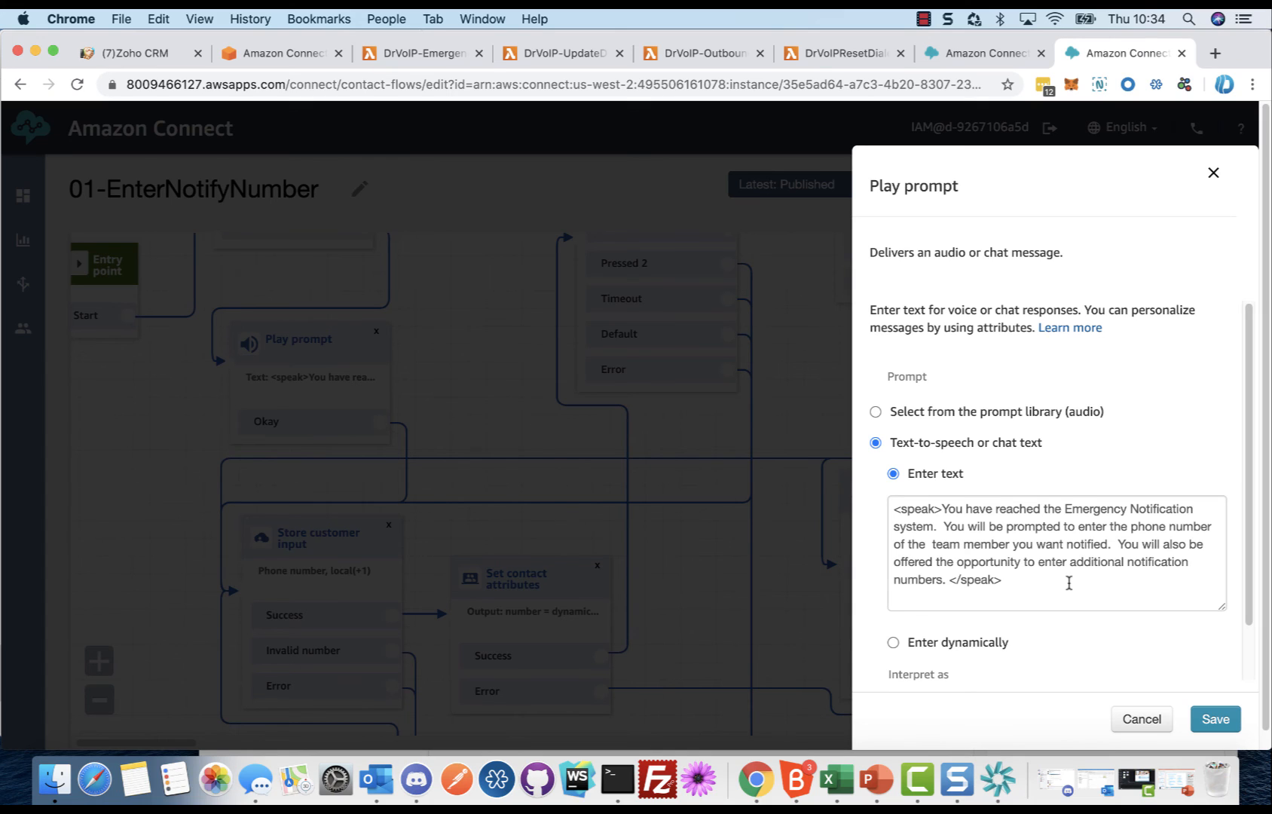
left_click(1142, 719)
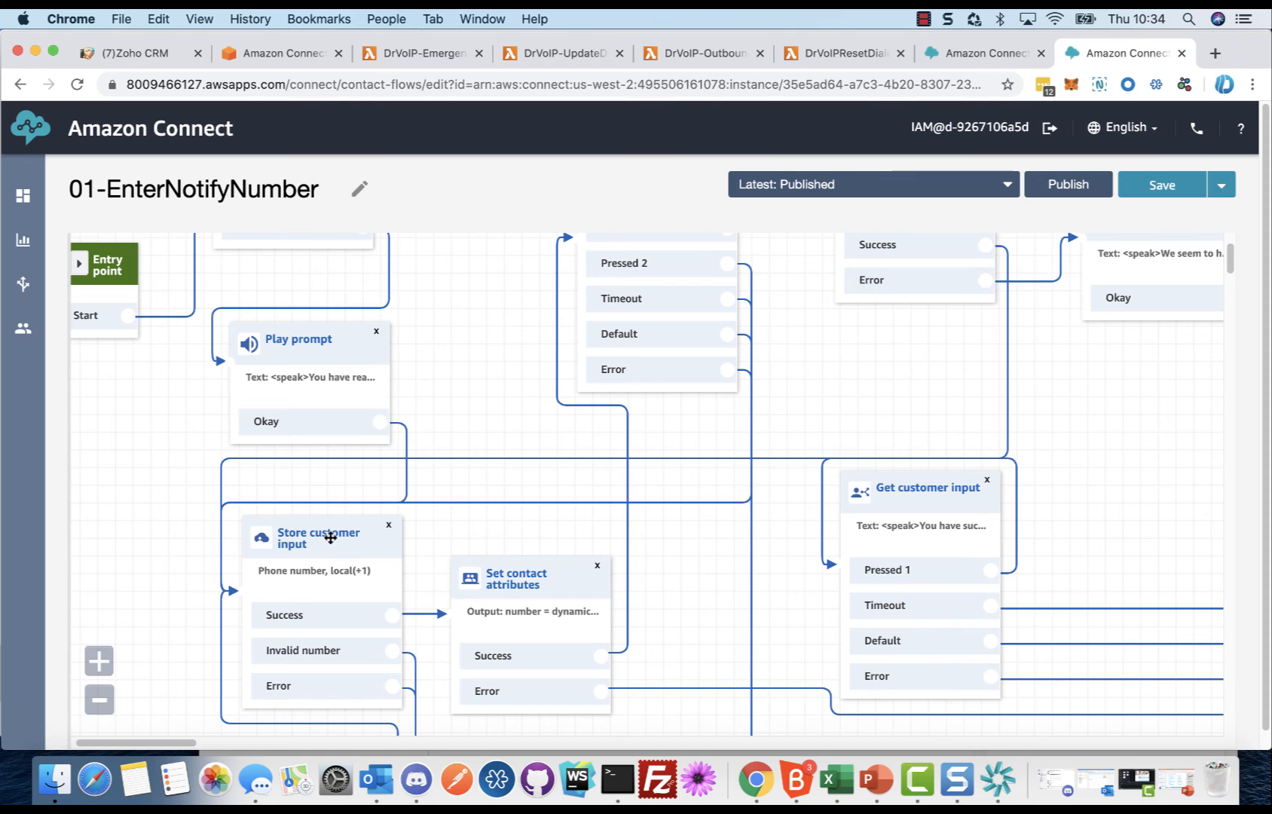
Step: Open the Store customer input block and examine its full prompt text, highlighting the opening and closing speak tags
left_click_drag(484, 330, 482, 457)
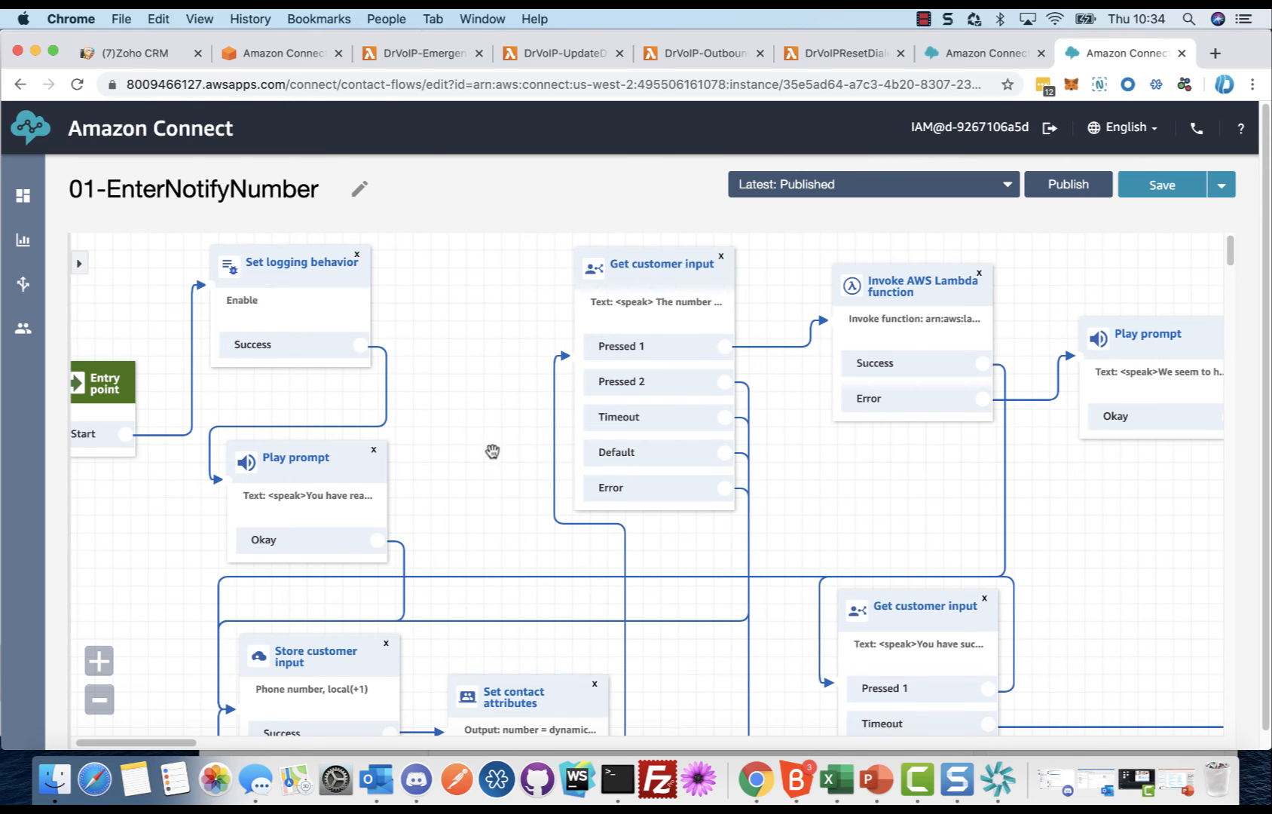
left_click_drag(485, 474, 505, 236)
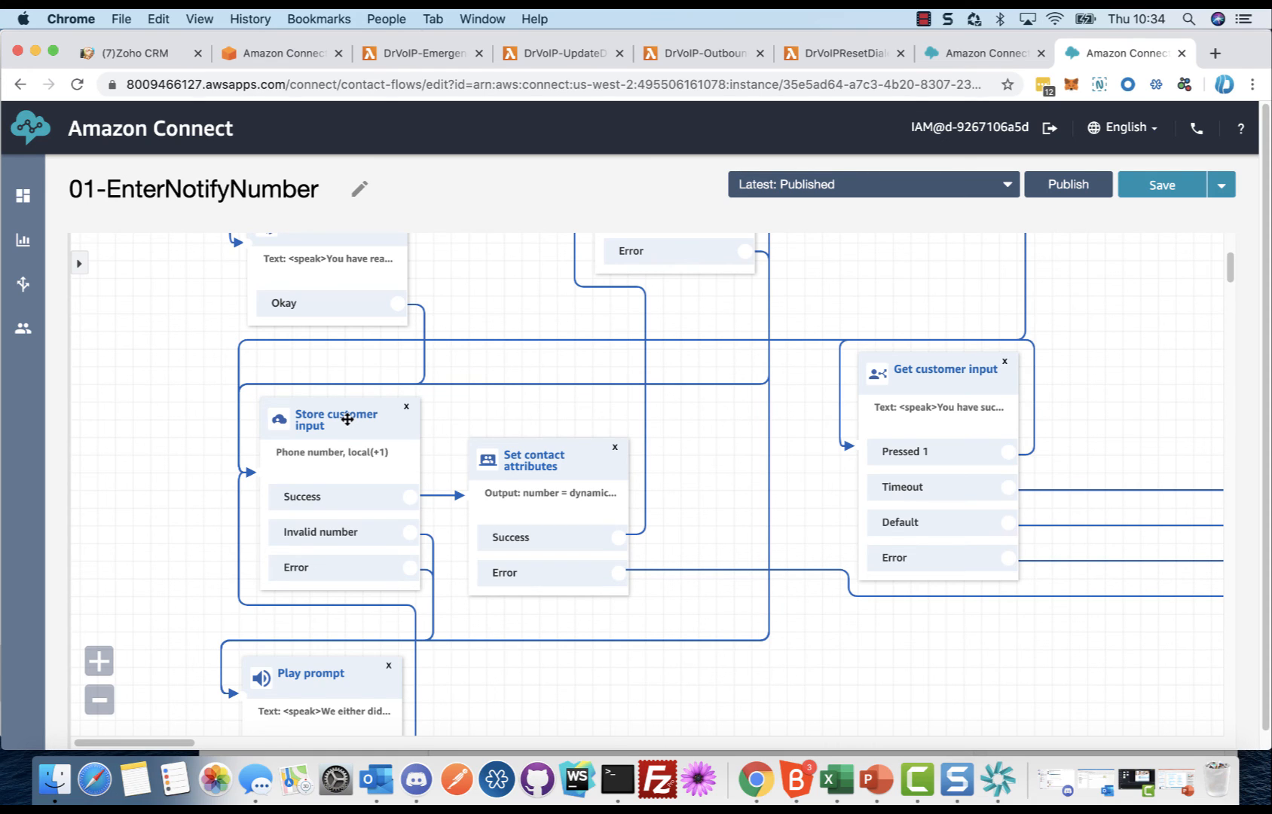
left_click(348, 419)
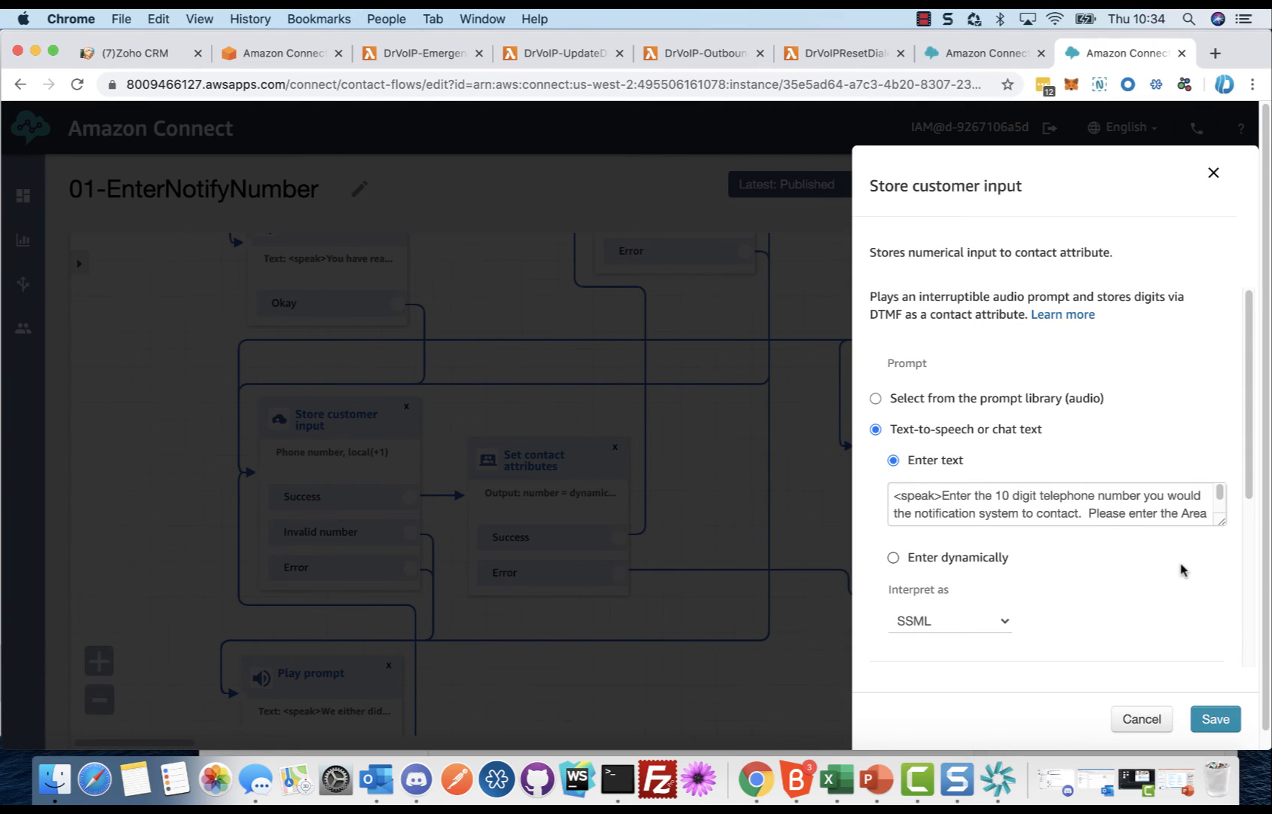
left_click_drag(1222, 521, 1229, 605)
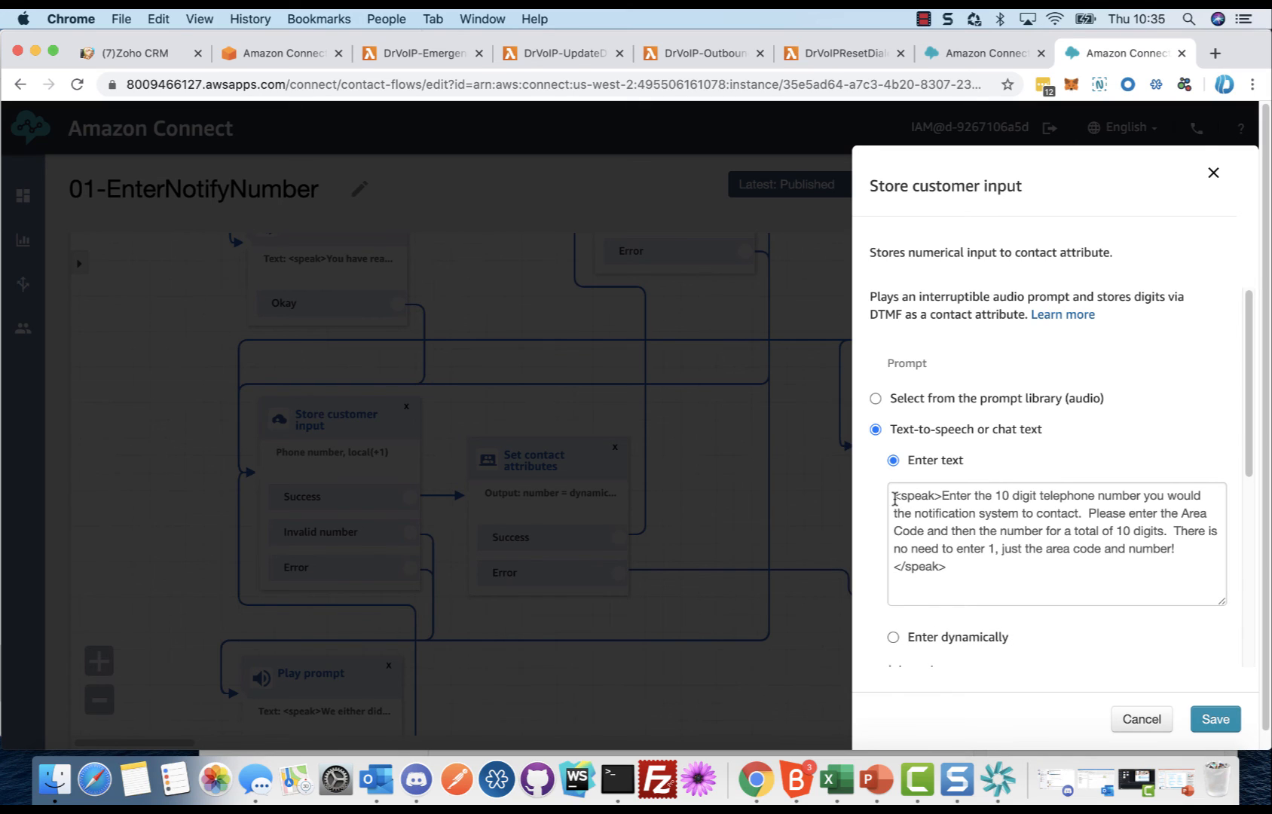
left_click_drag(894, 499, 950, 498)
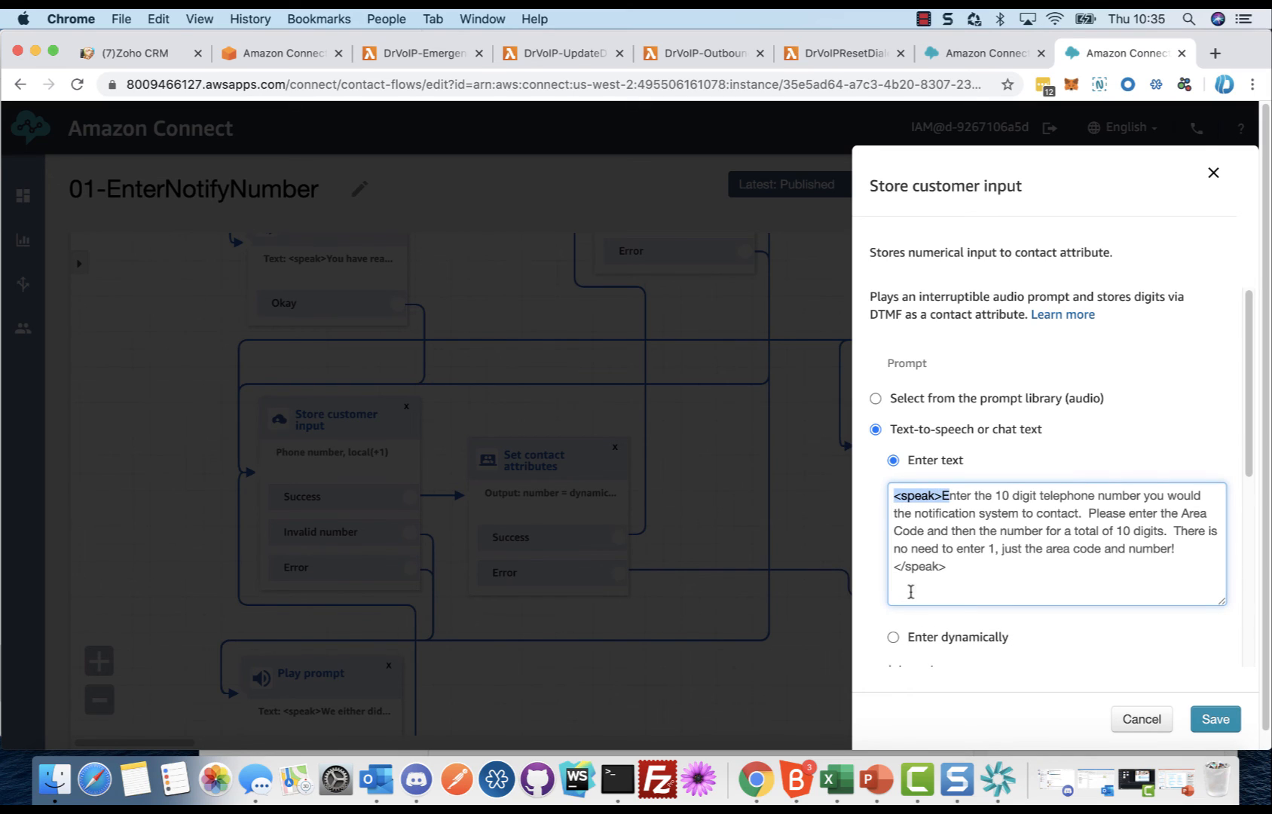
left_click_drag(895, 567, 972, 565)
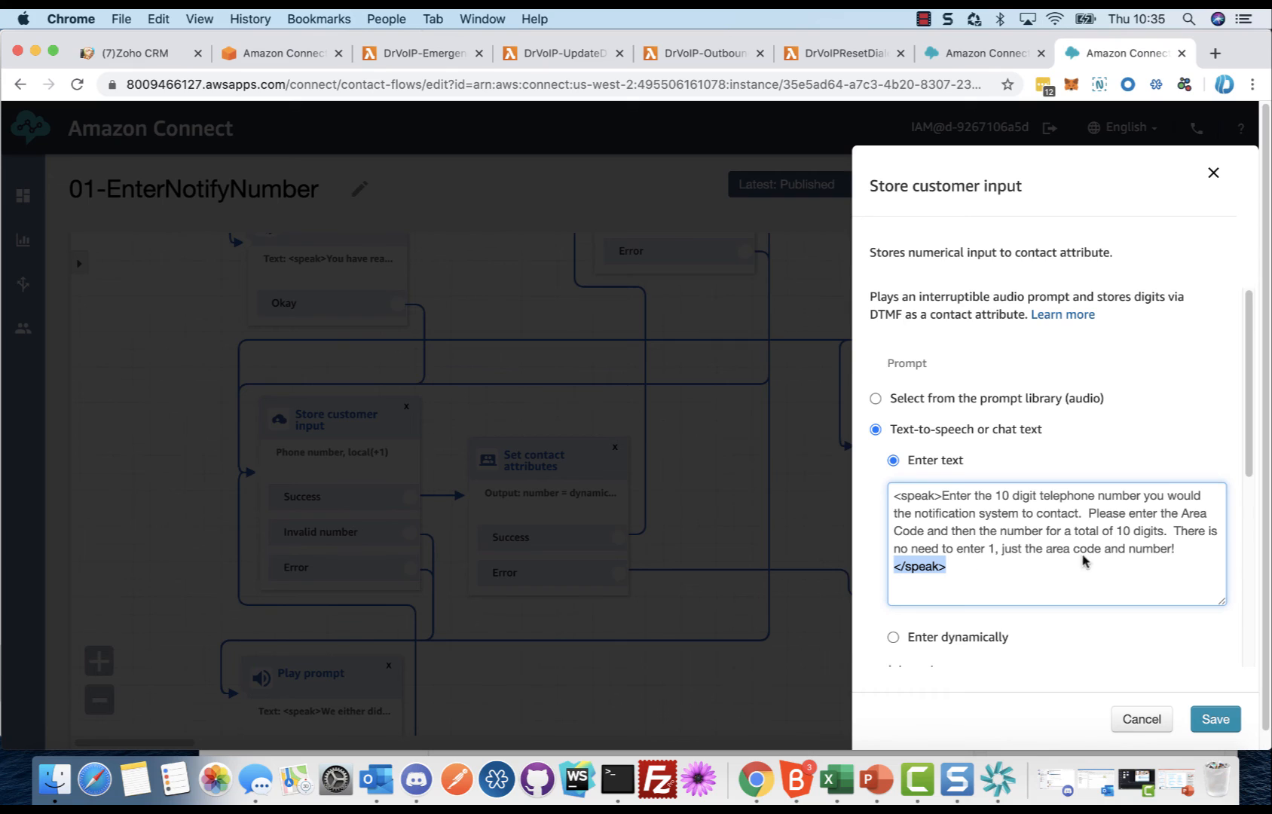
Step: Review the Store customer input block's Interpret as options and phone number format settings, closing it without saving
left_click_drag(1250, 454, 1260, 543)
left_click(1000, 527)
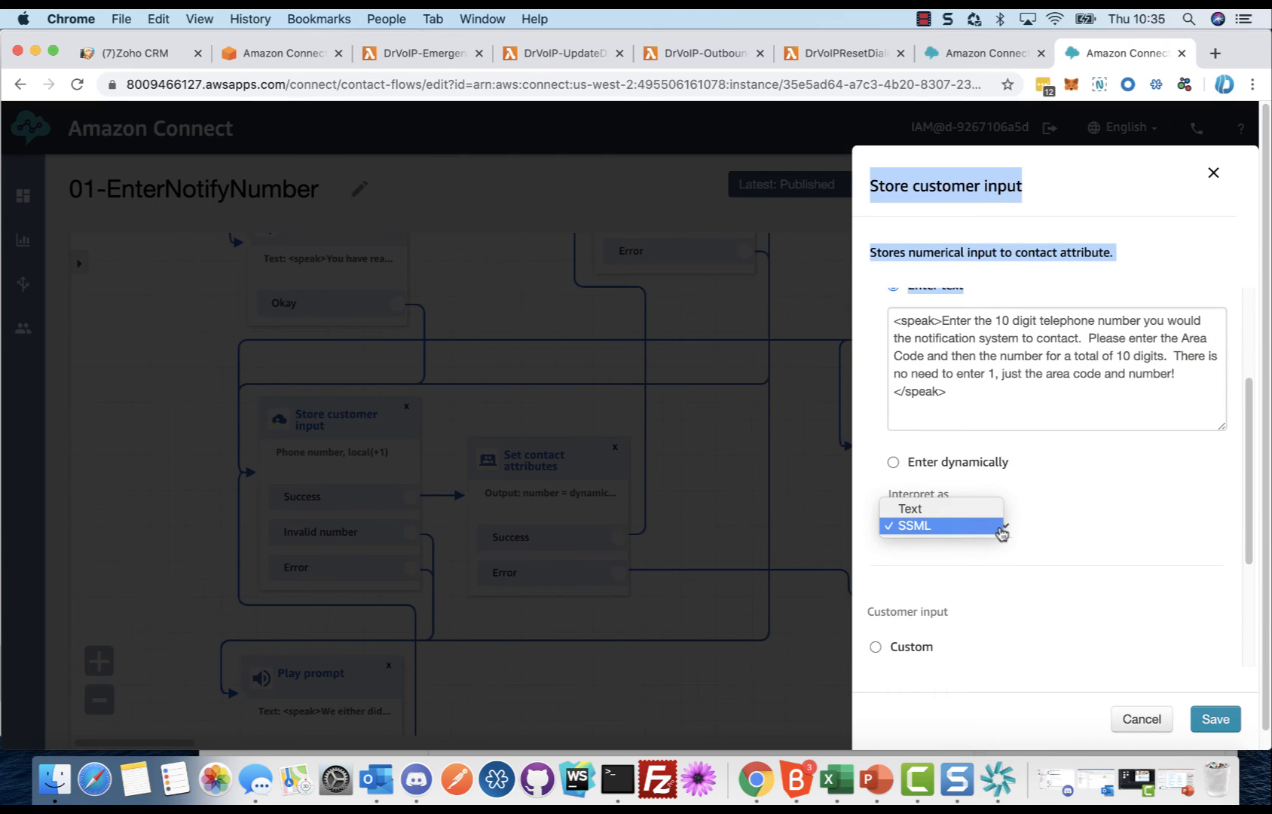
left_click(935, 531)
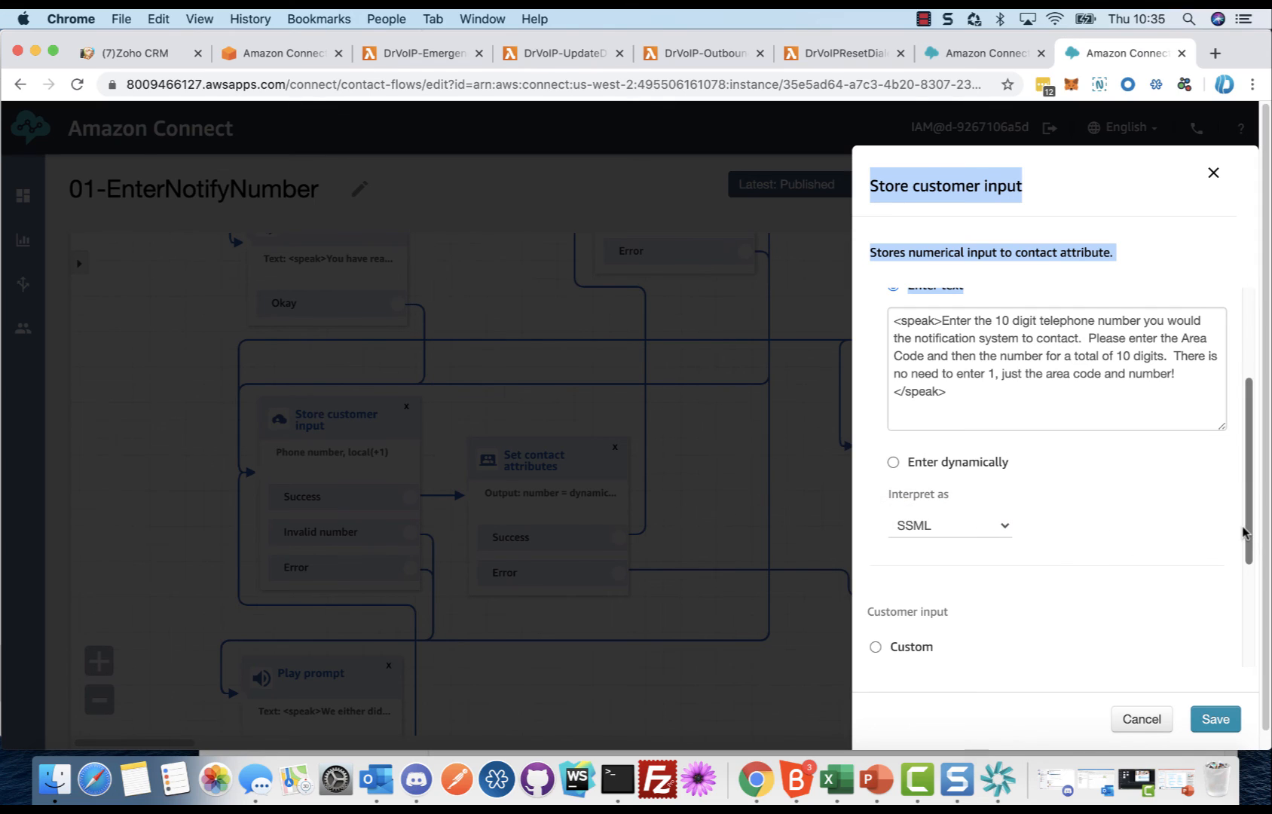
left_click_drag(1245, 532, 1263, 676)
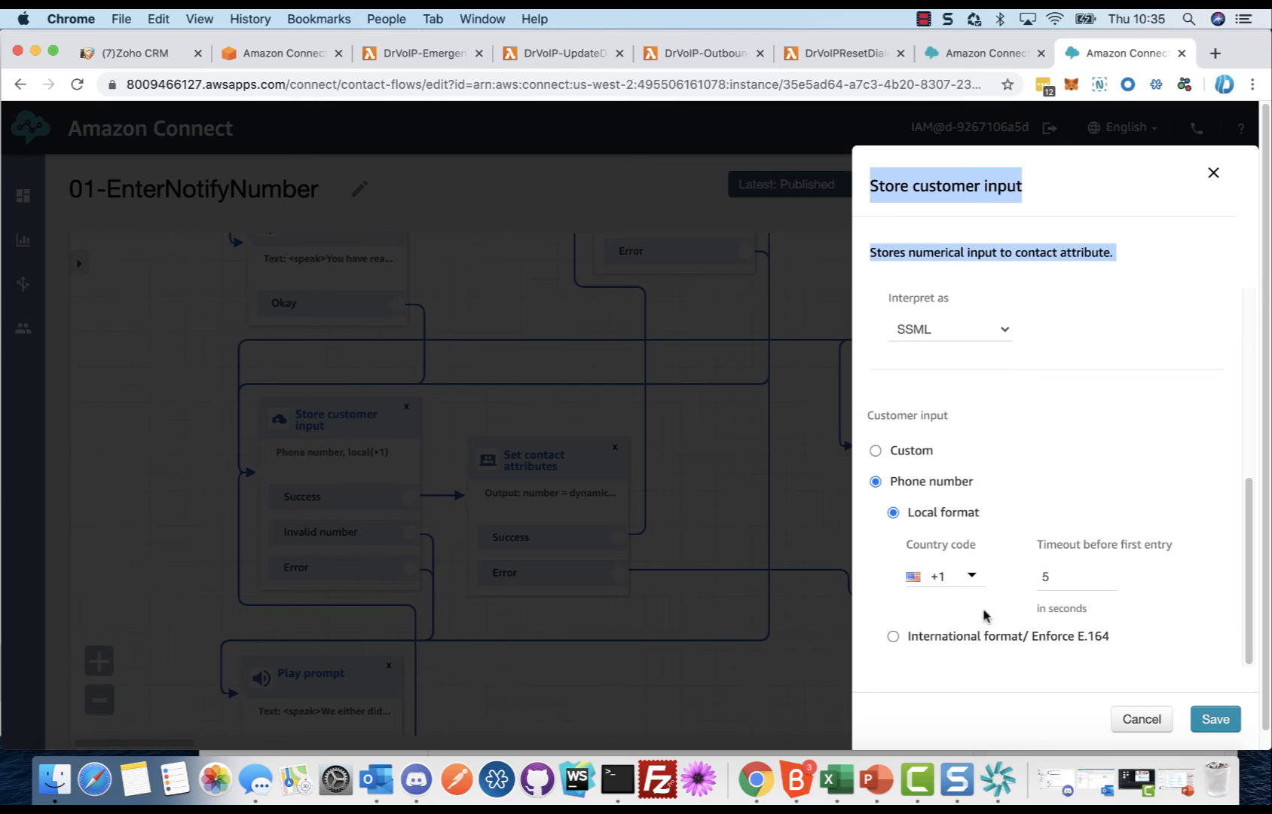
left_click(1142, 719)
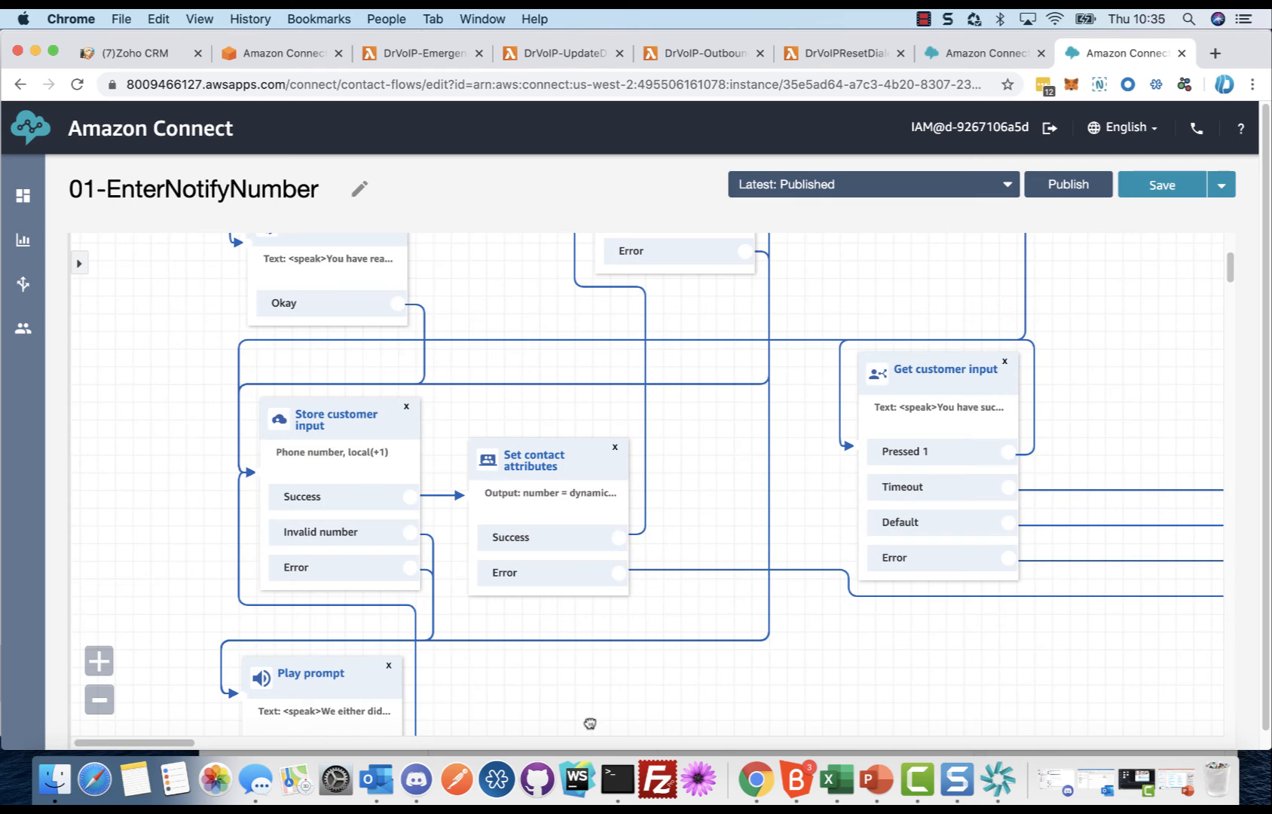
Step: Inspect the Set contact attributes block's attribute settings and available attribute types, keeping System, and close it without saving
scroll(570, 701, "down", 3)
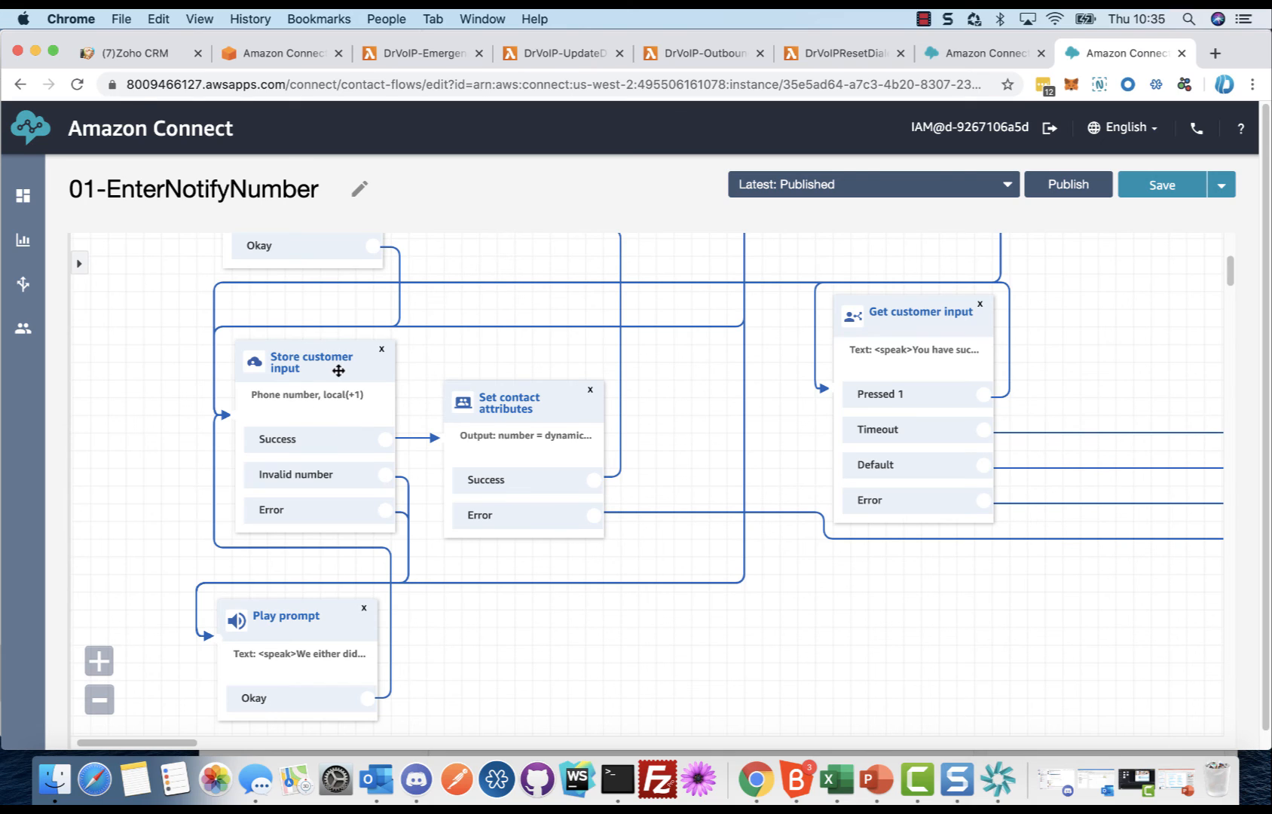
left_click(530, 408)
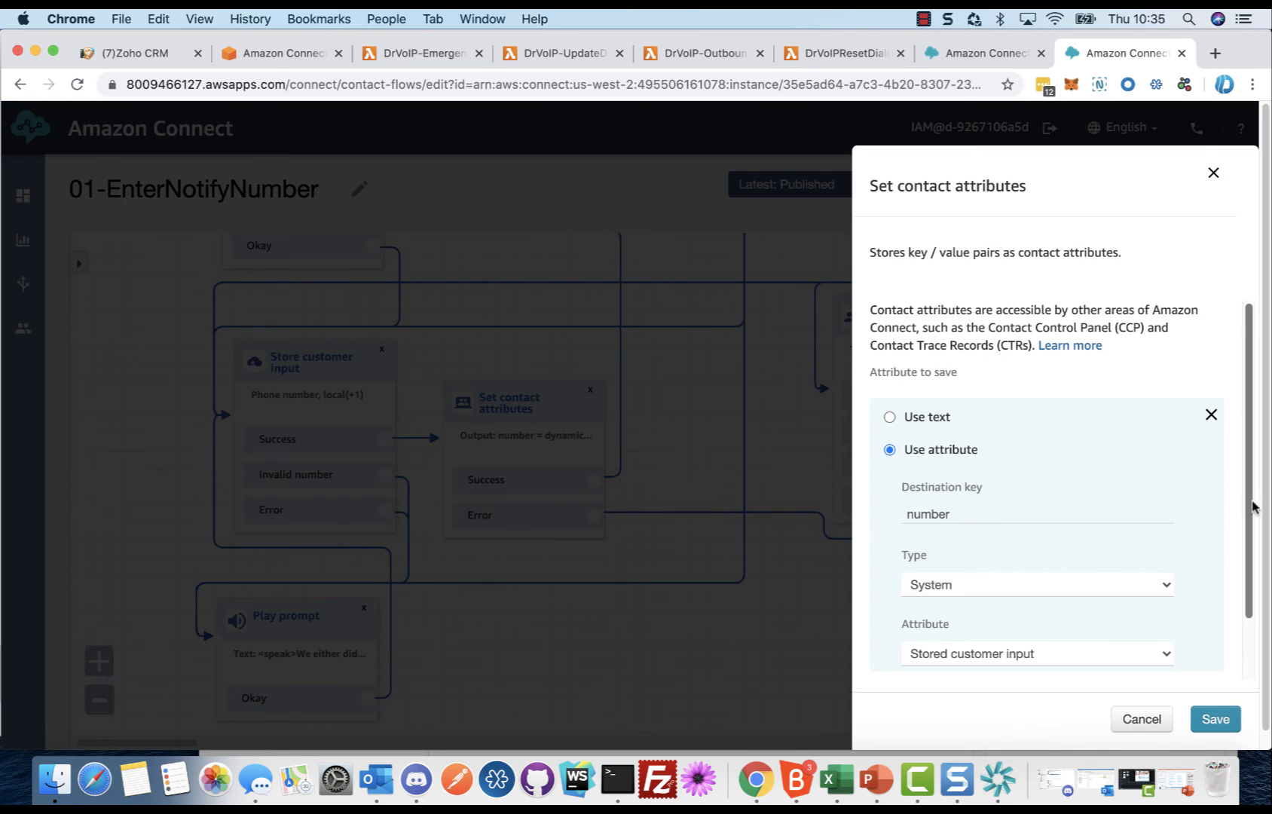
scroll(1253, 510, "down", 2)
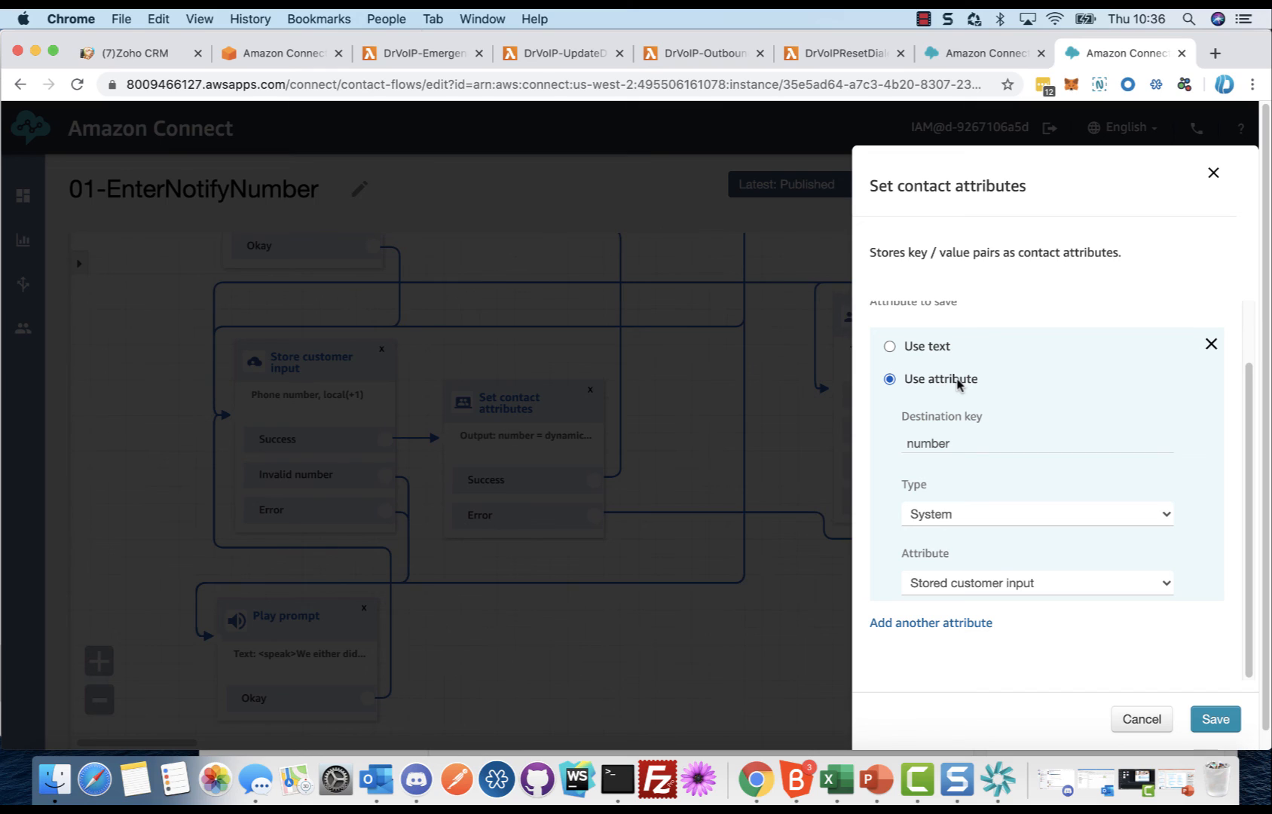
left_click(952, 517)
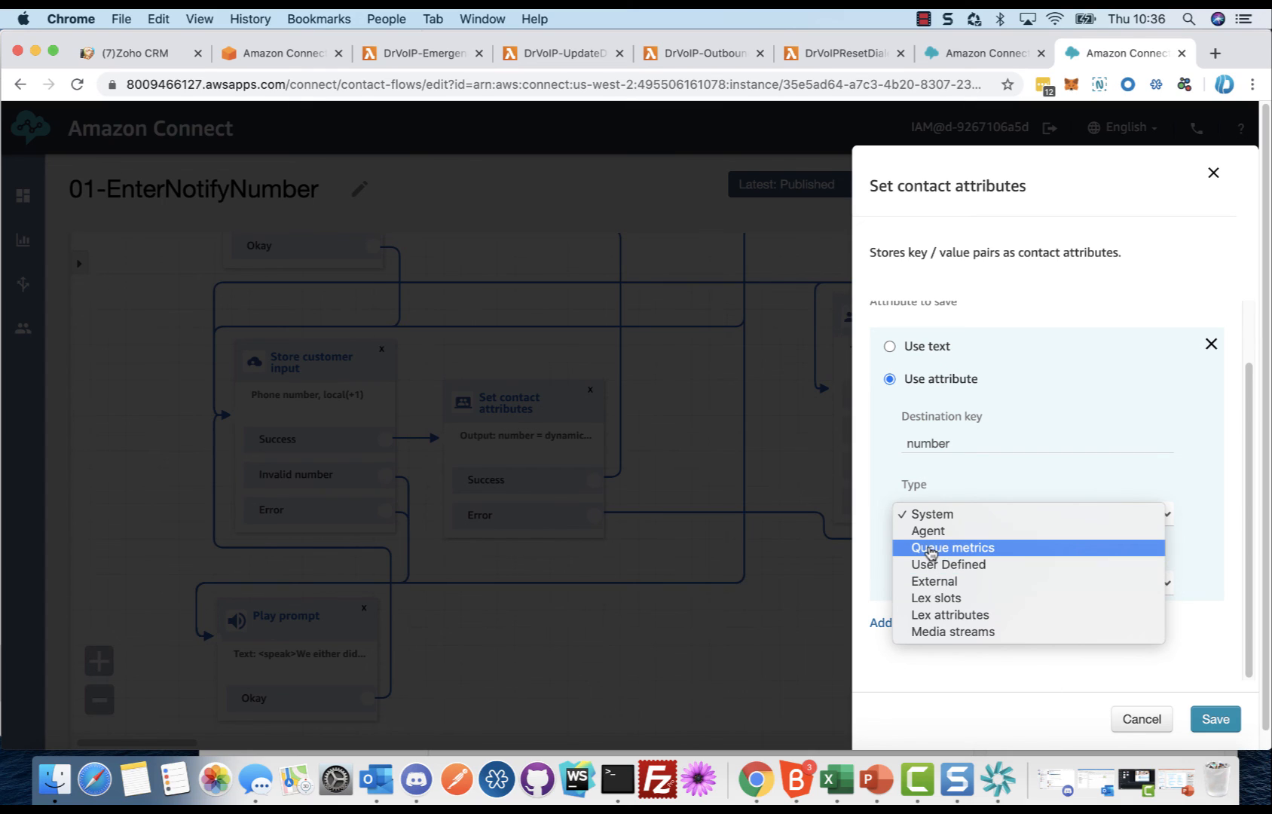
left_click(947, 513)
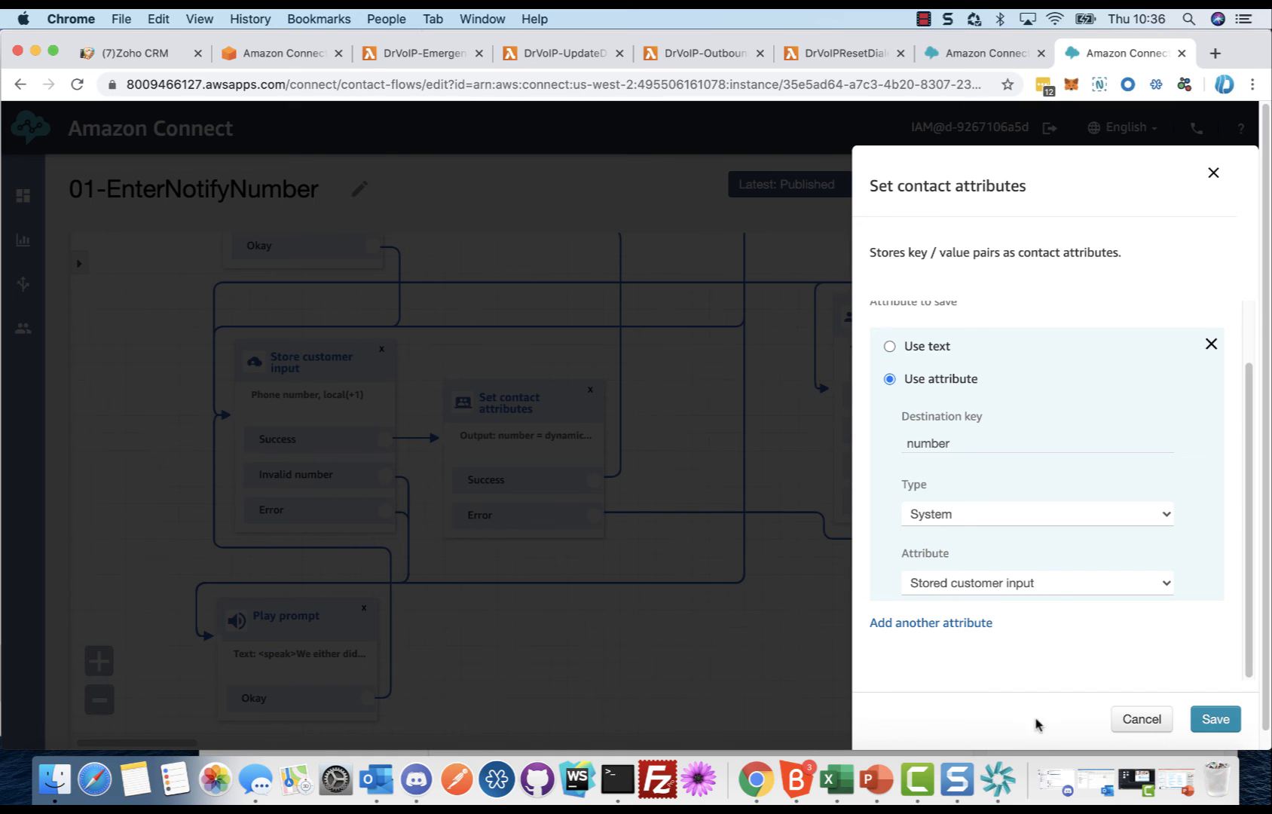
left_click(1143, 719)
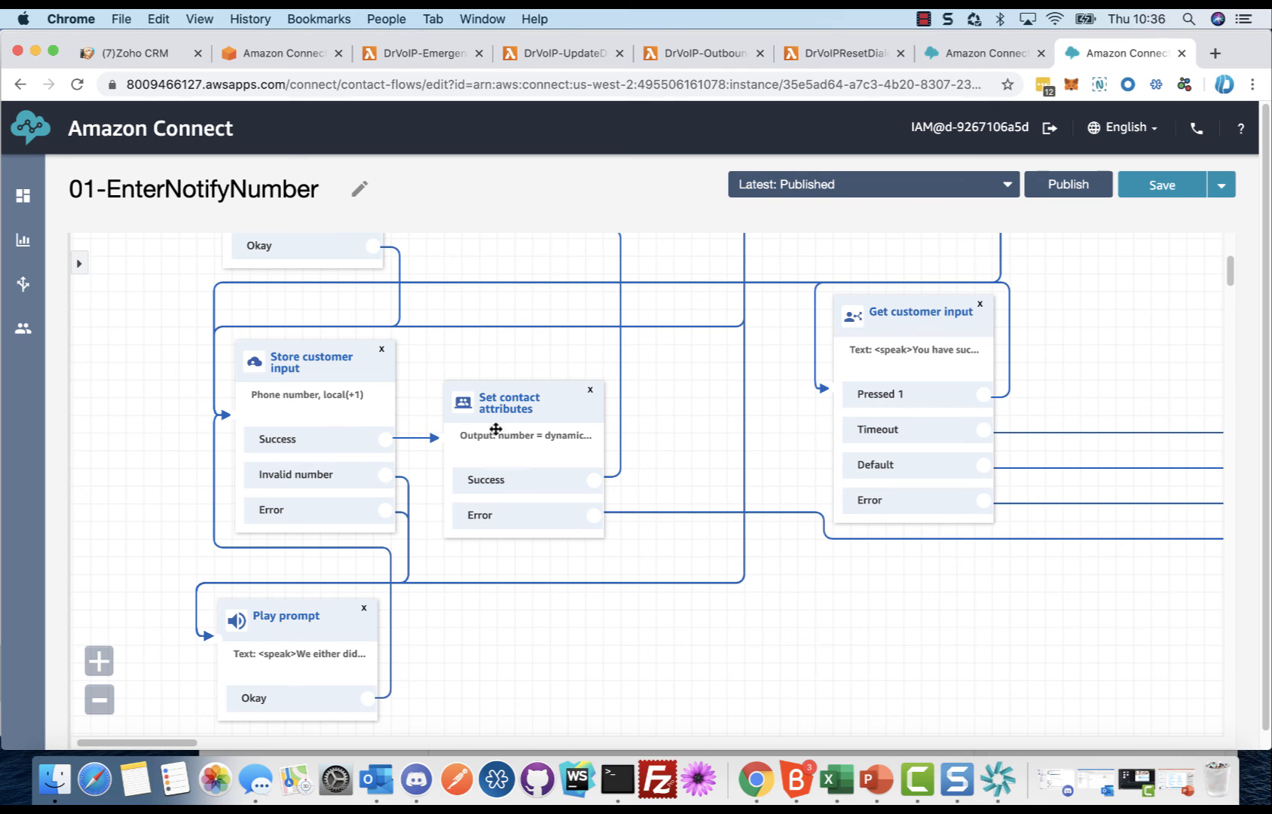
Step: Reopen the Set contact attributes block, highlight its destination key, and close it without saving
left_click(542, 412)
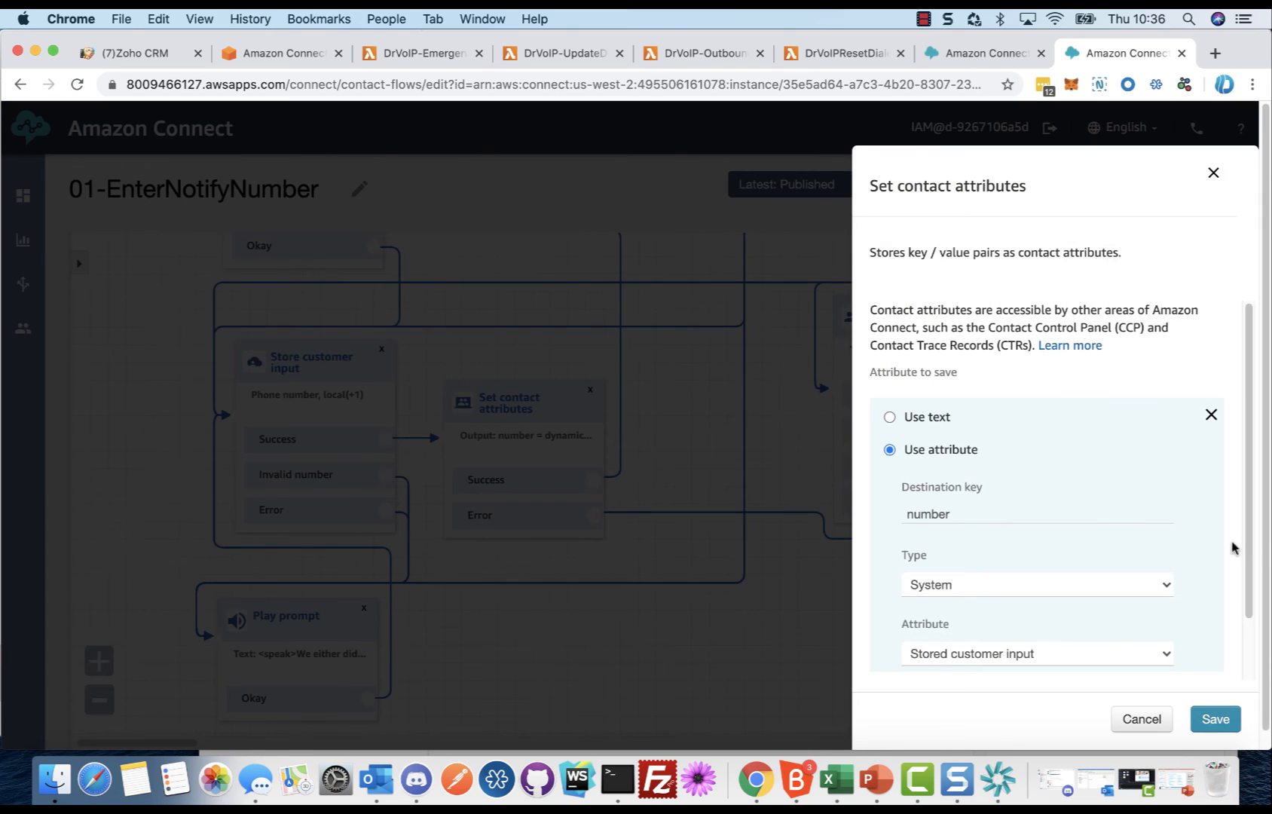
left_click_drag(1251, 550, 1257, 603)
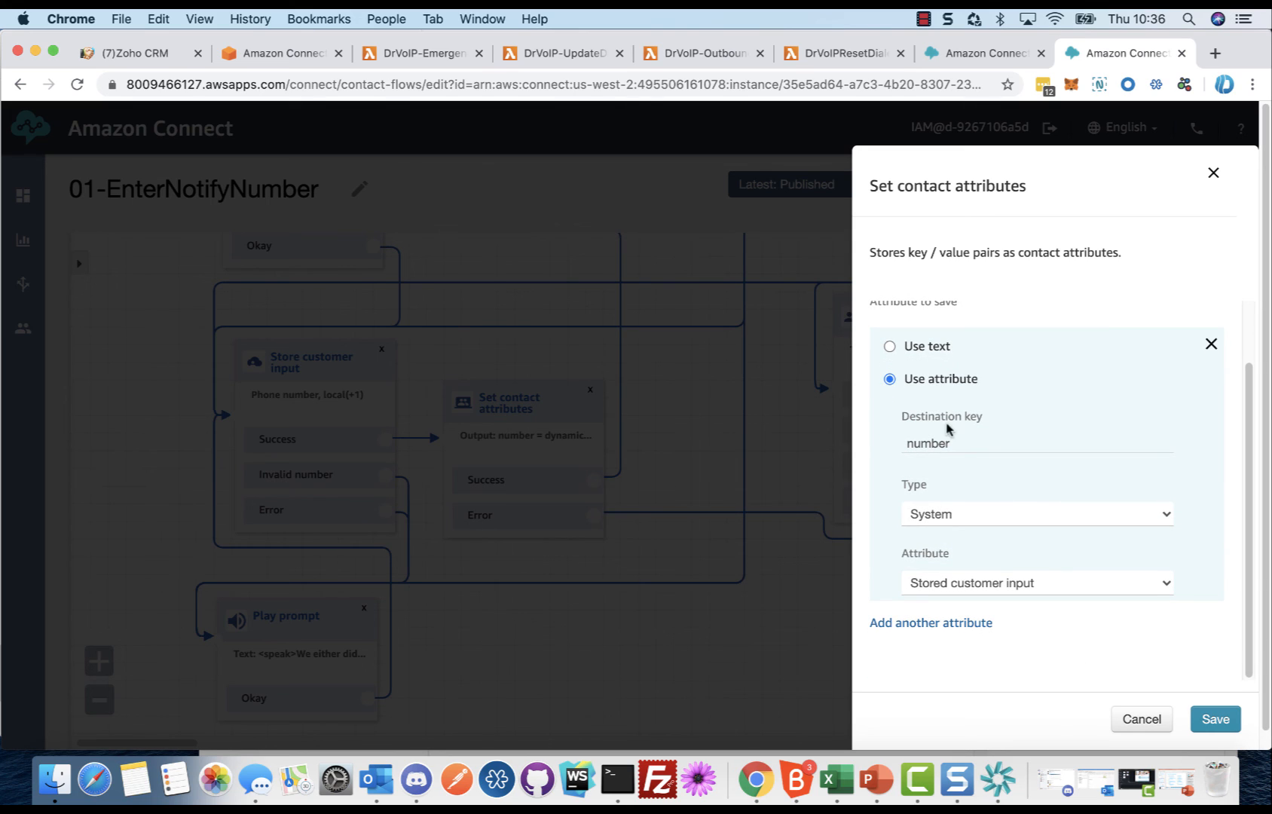
left_click_drag(961, 441, 904, 441)
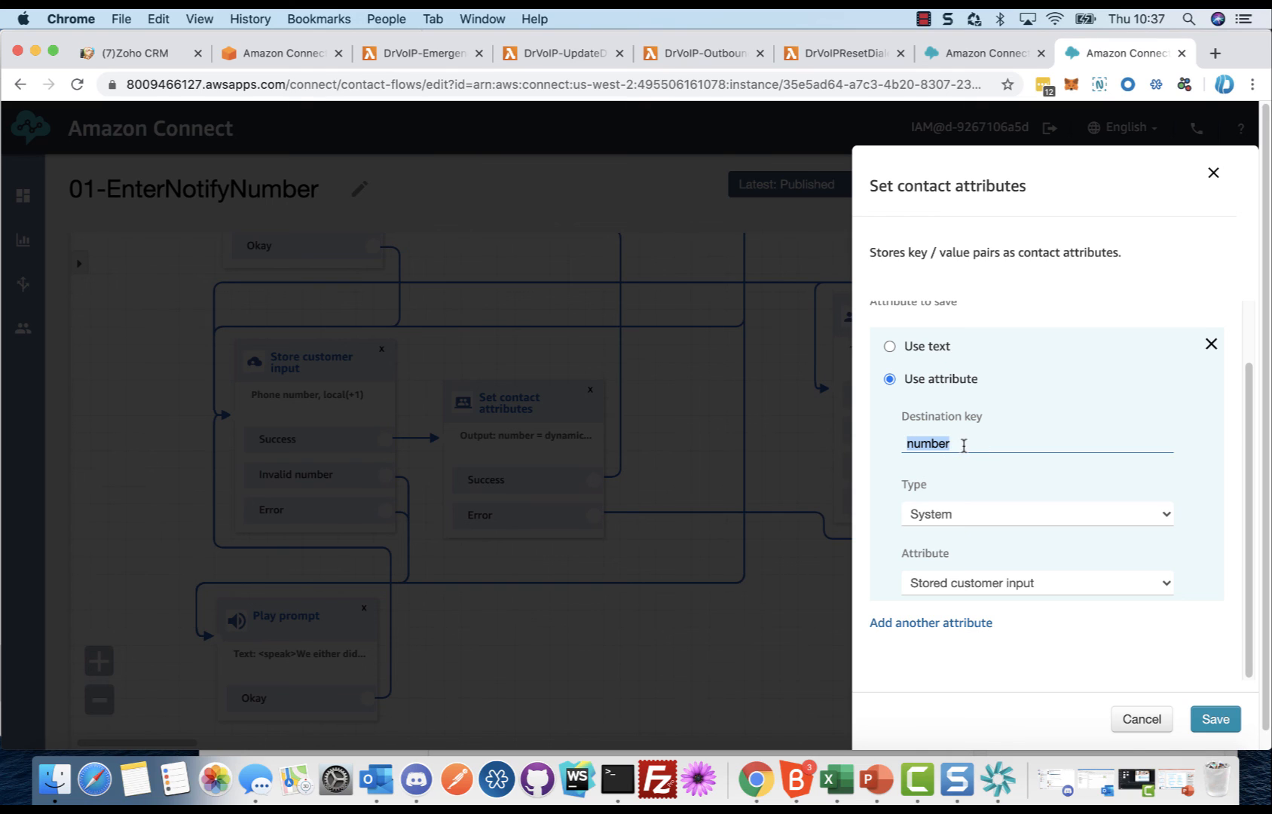
left_click(1142, 720)
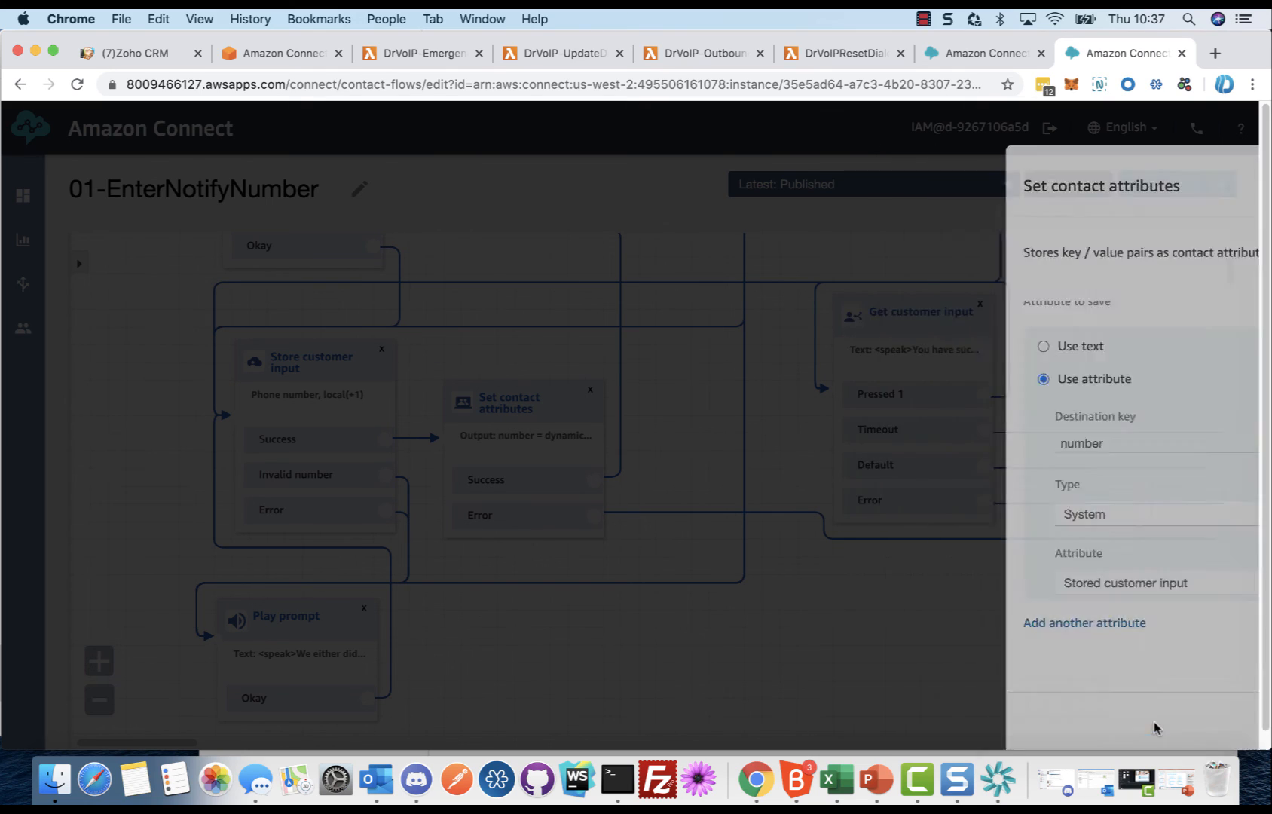
Step: Examine the confirmation prompt and Interpret as options of the Get customer input block that leads to the Lambda function, without saving
left_click_drag(659, 455, 608, 648)
mouse_move(550, 693)
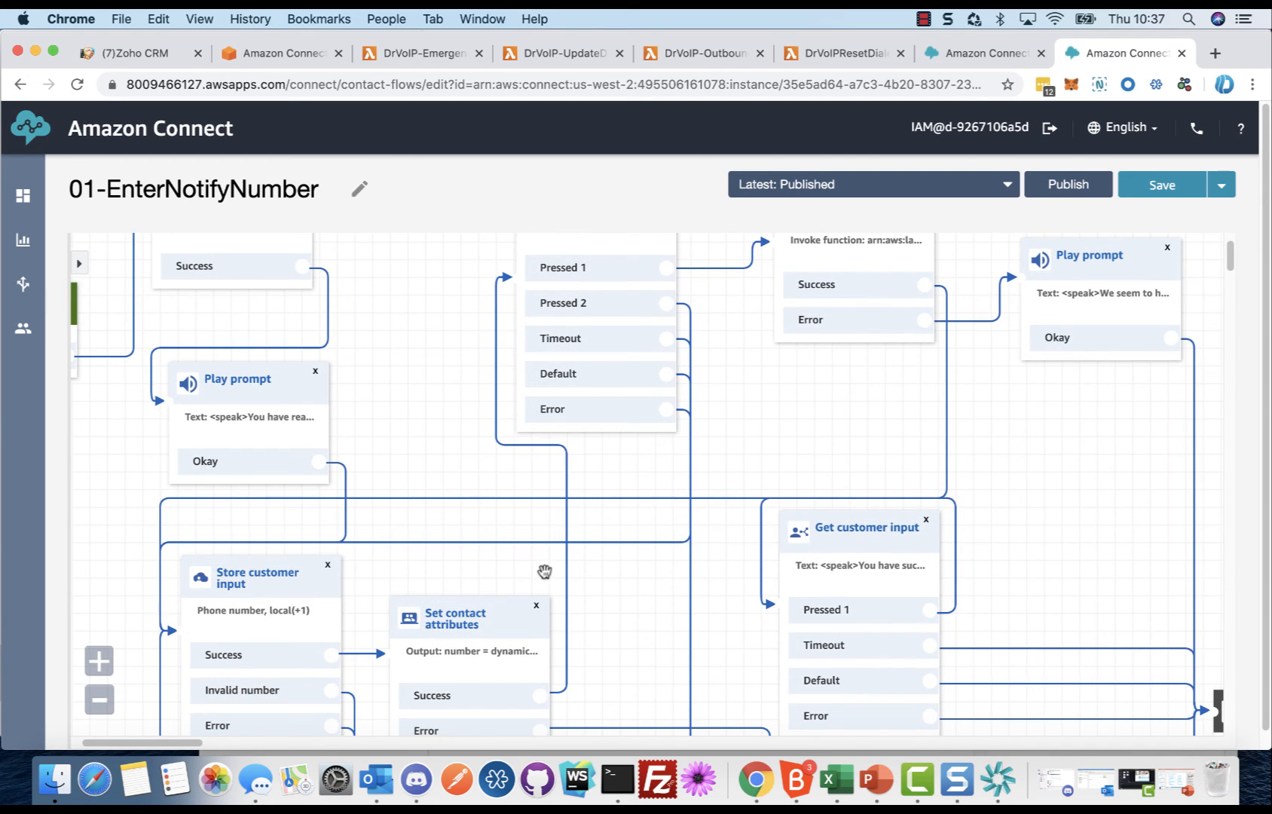
left_click_drag(388, 364, 365, 503)
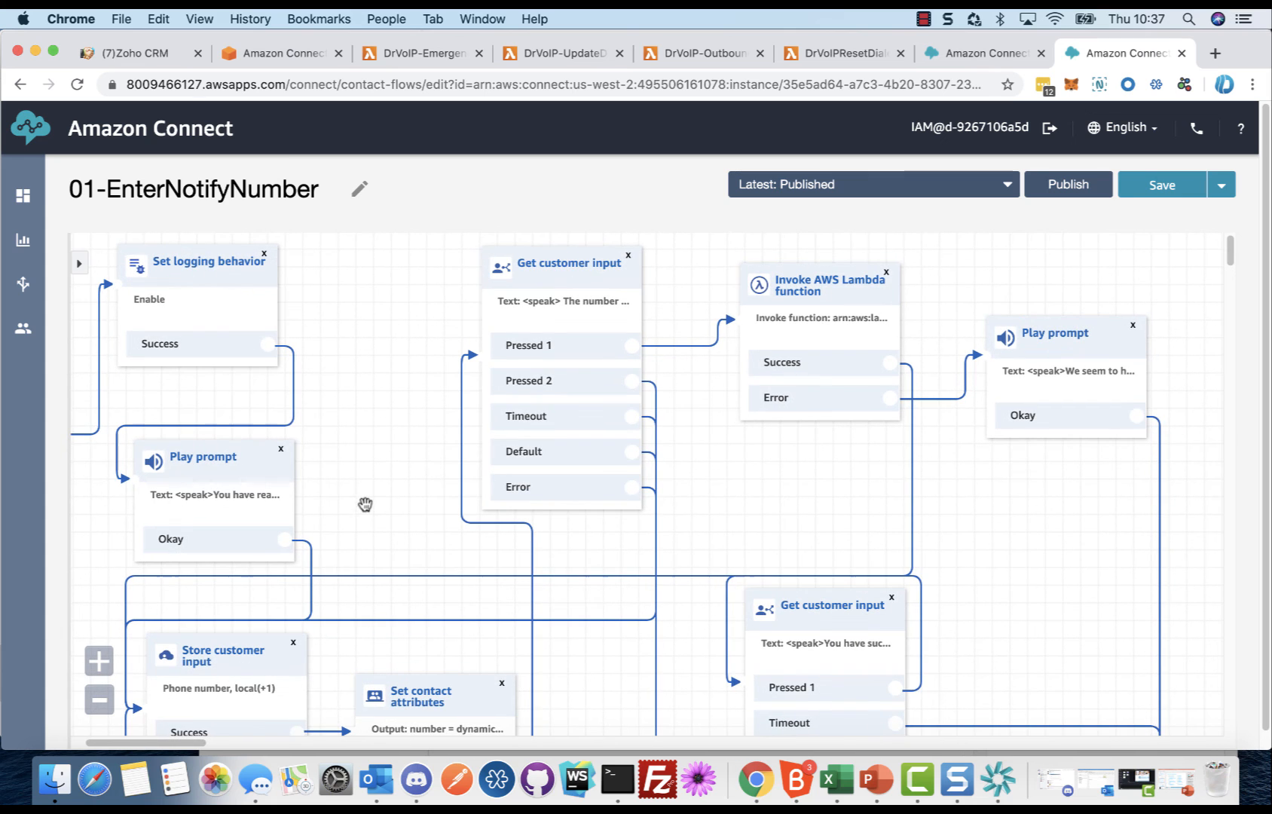
left_click(594, 263)
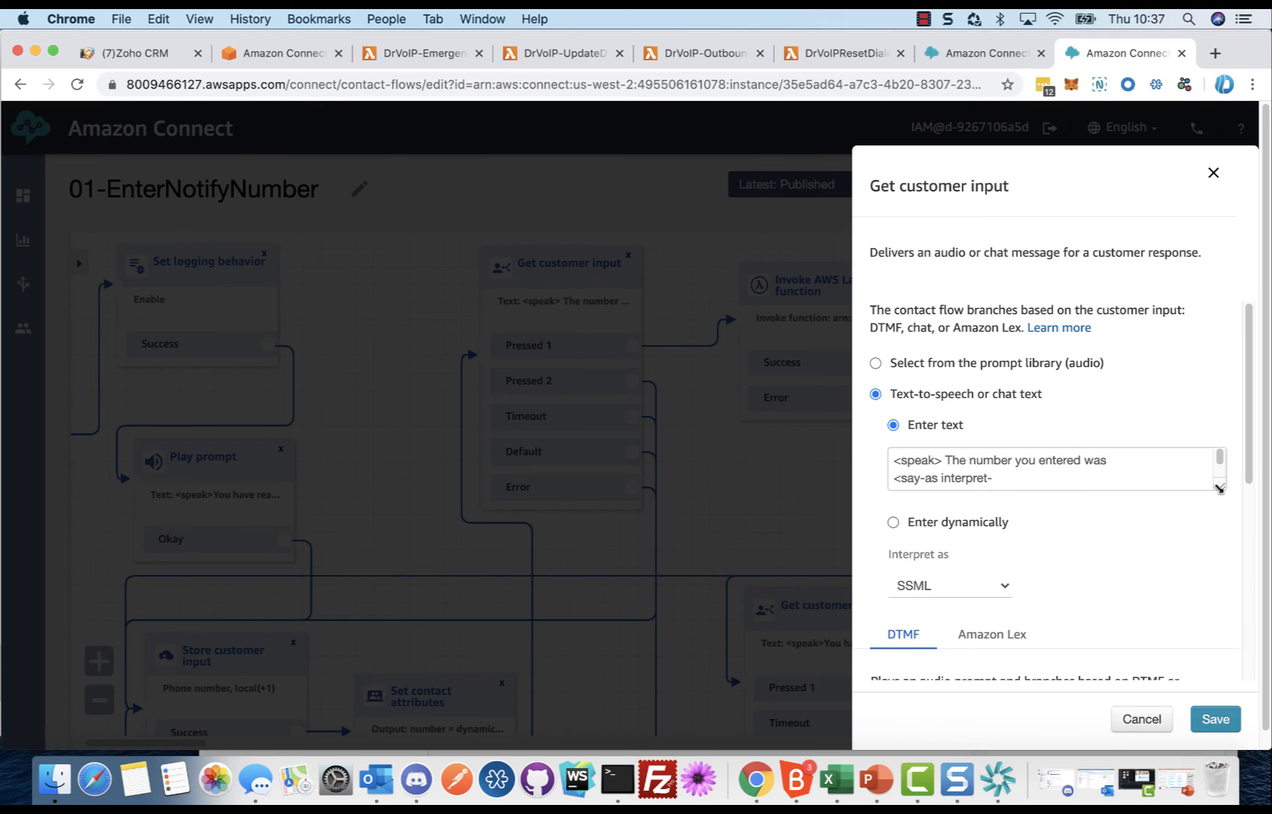
left_click_drag(1220, 486, 1220, 550)
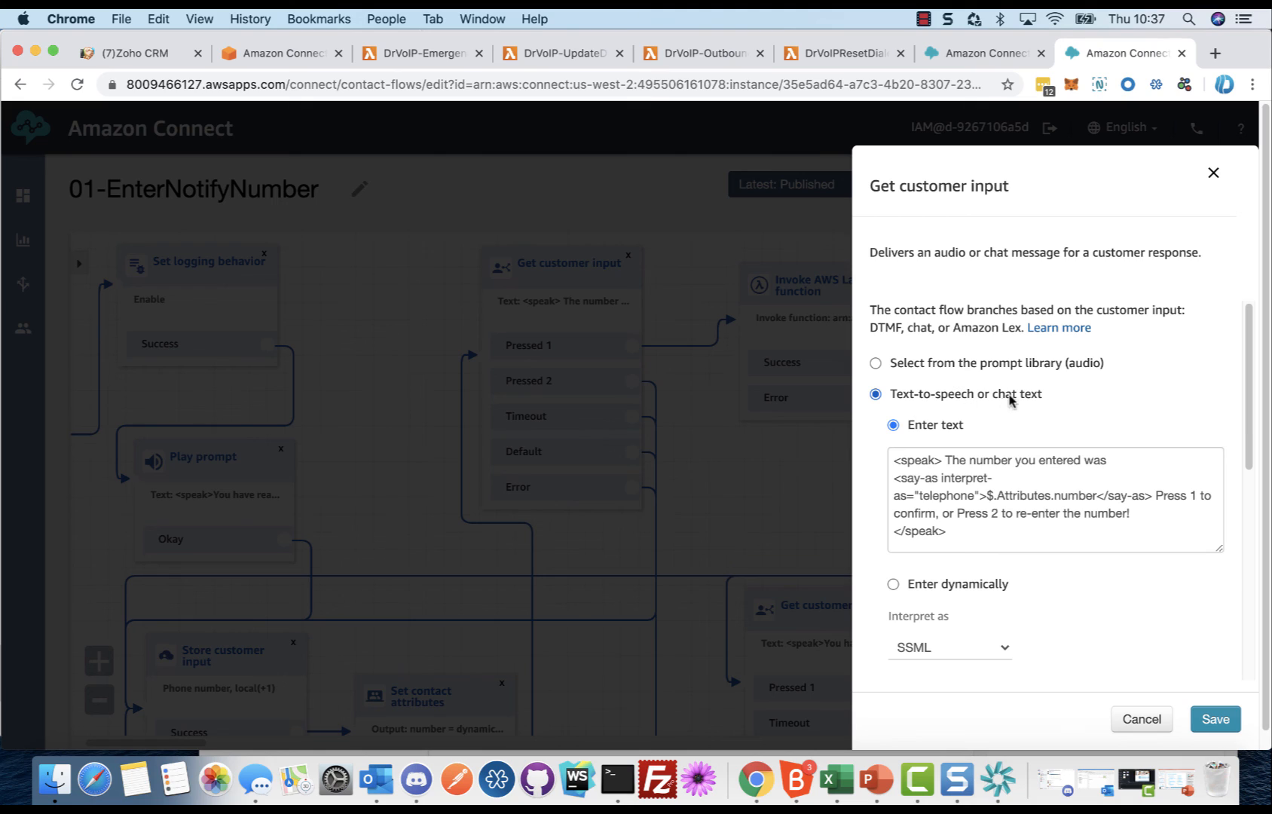
left_click(924, 655)
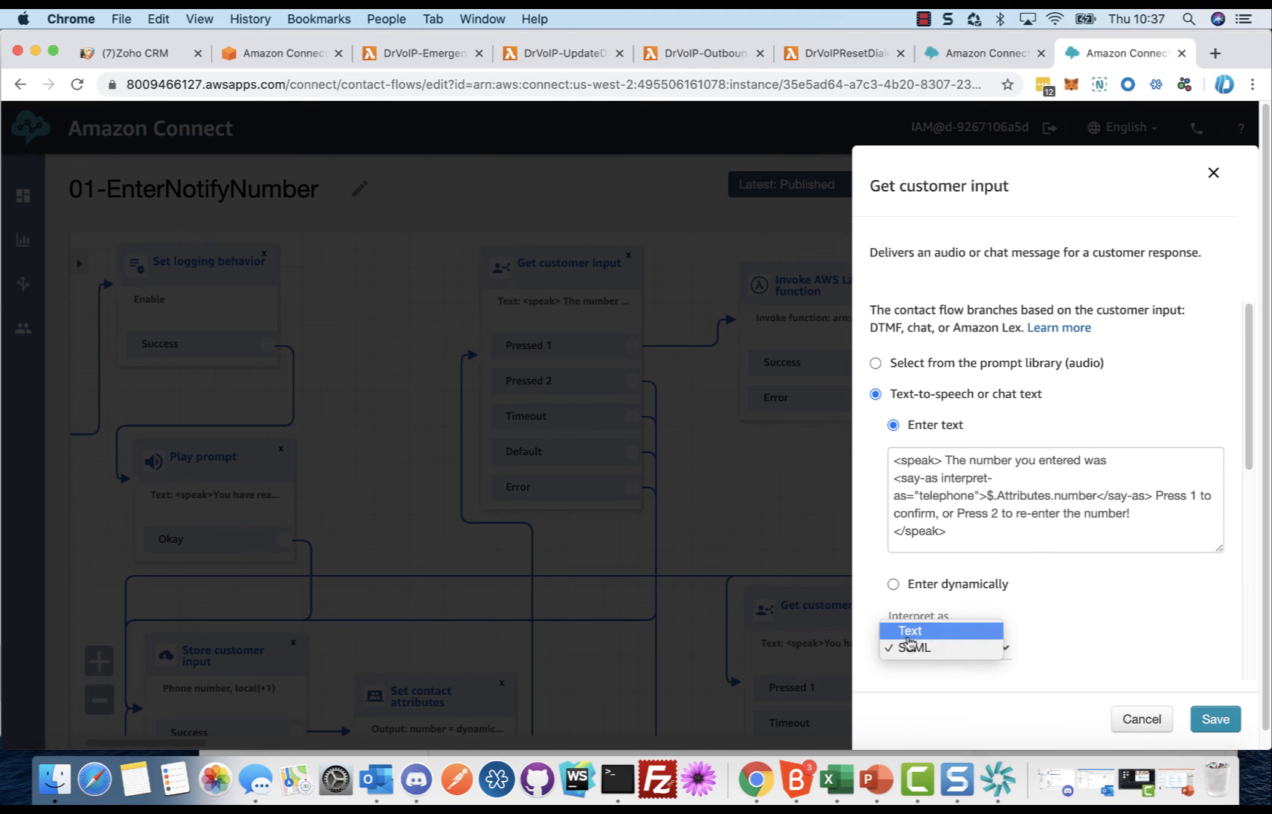
left_click(1070, 642)
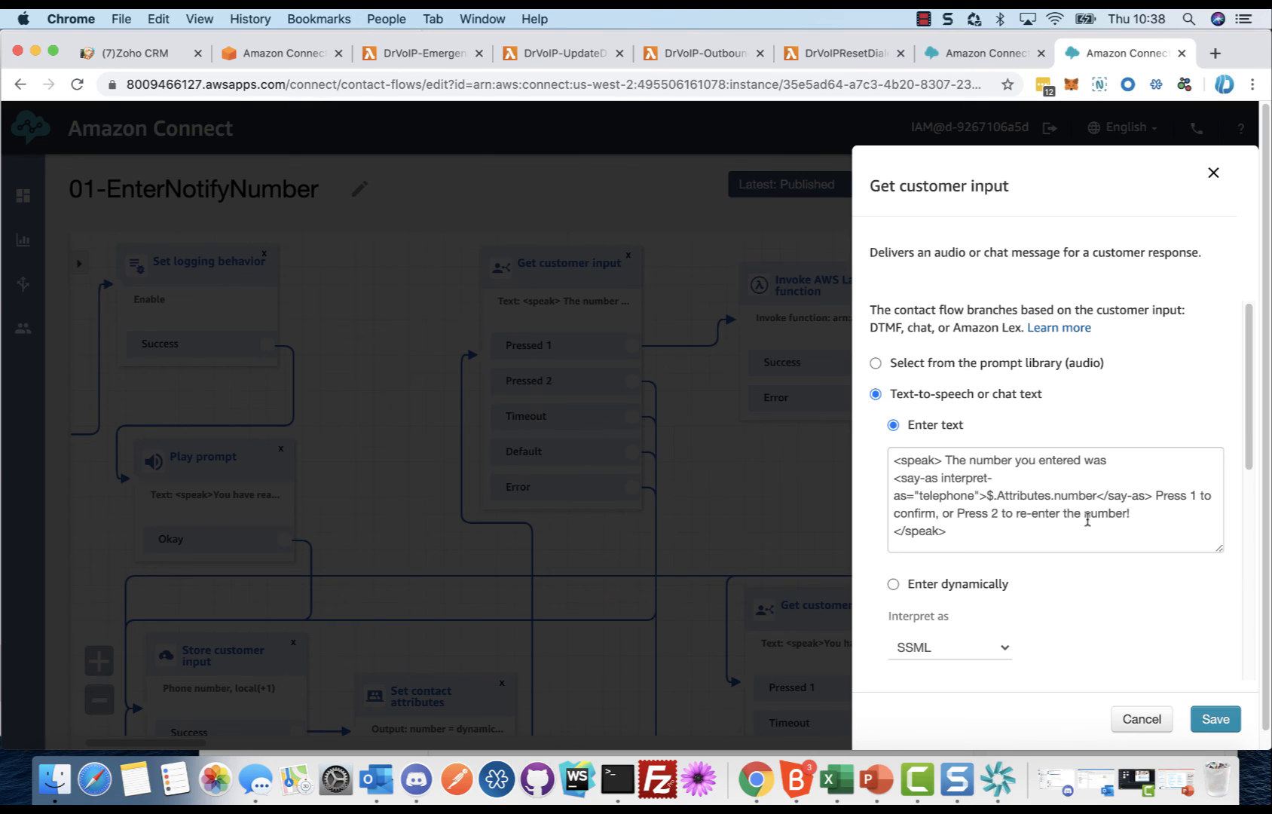
left_click(1141, 719)
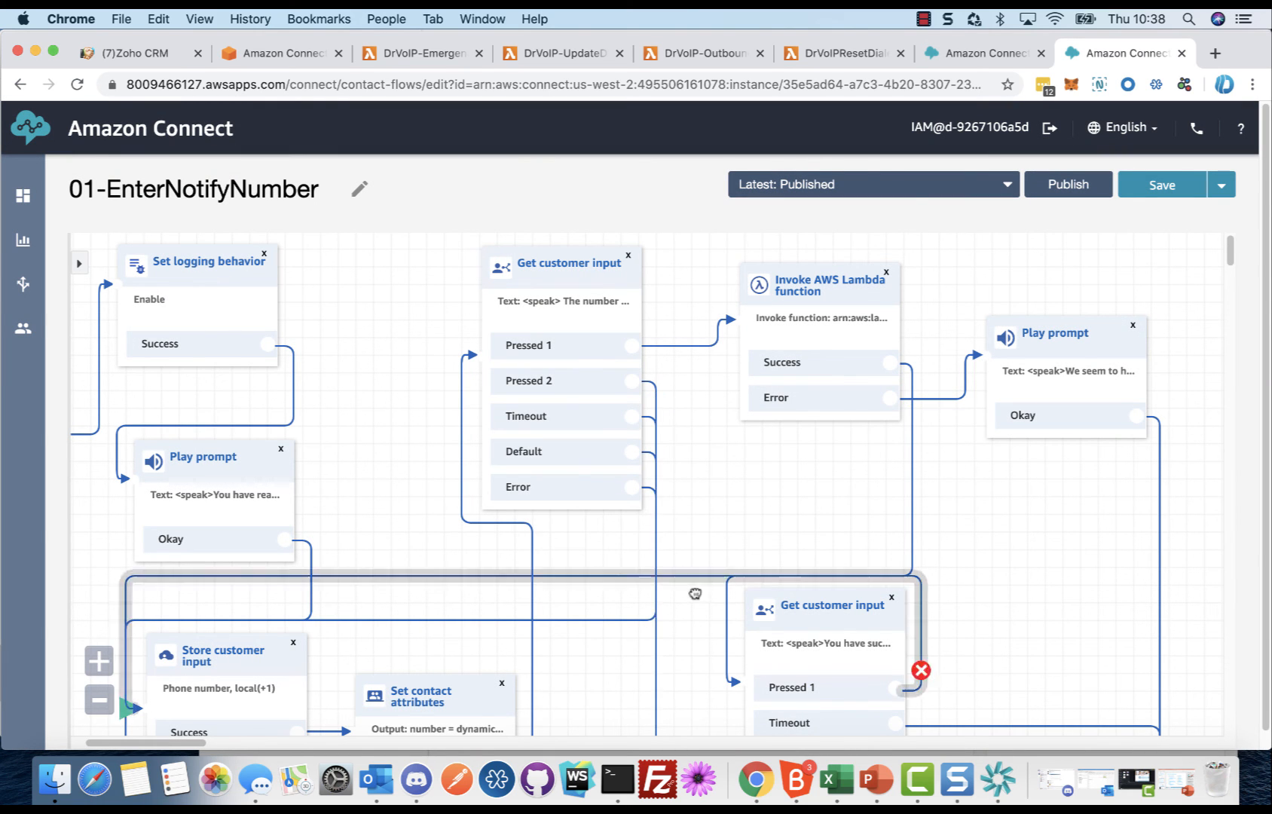
Step: Review the Invoke AWS Lambda function block's function ARN, input parameters and timeout settings, closing it without saving
left_click(453, 614)
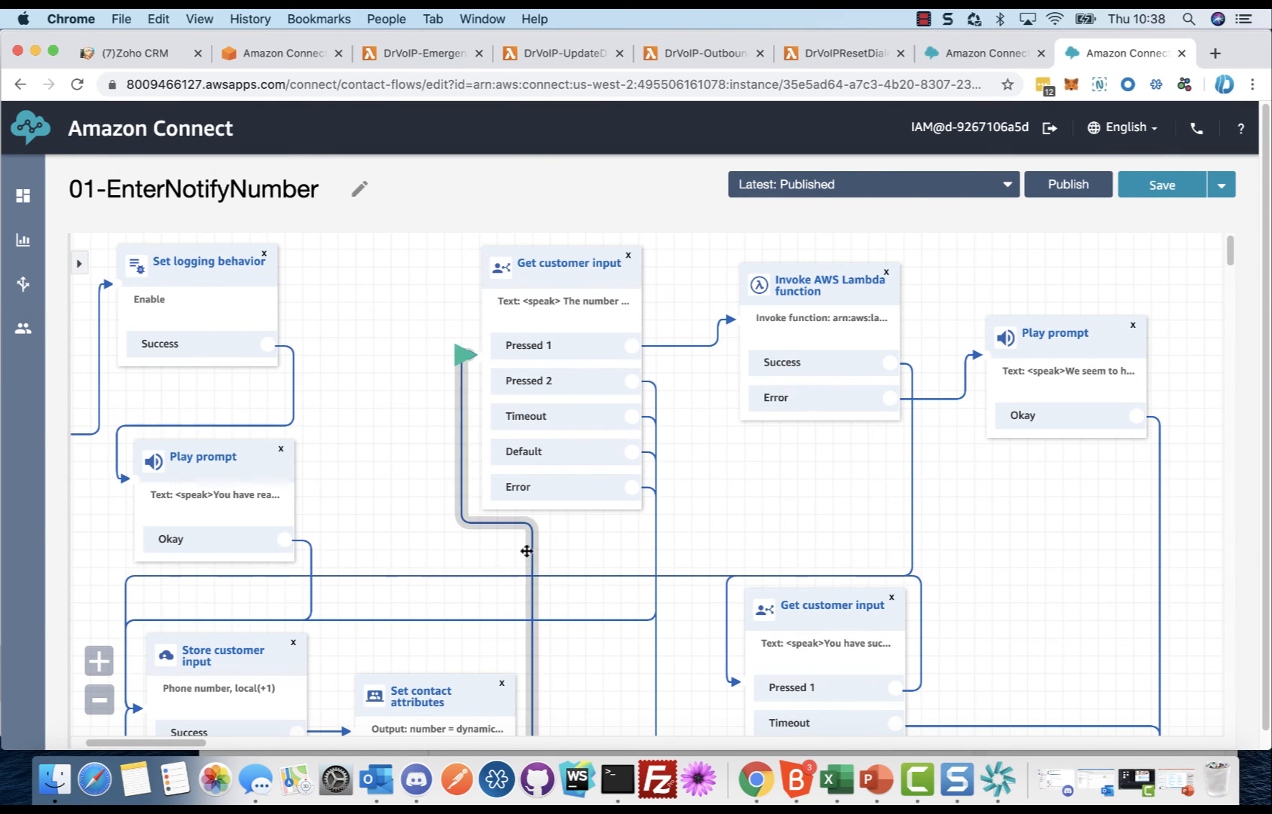
left_click_drag(769, 500, 722, 497)
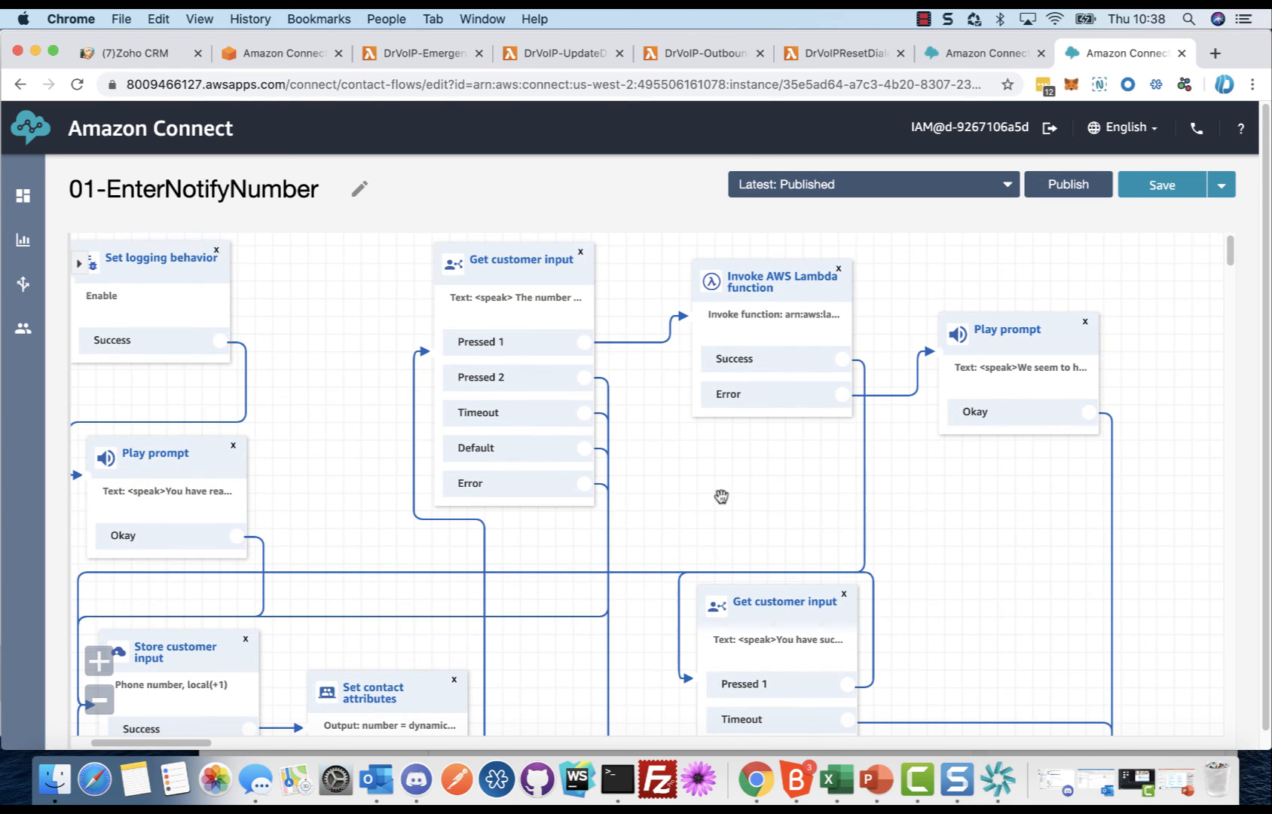
left_click(788, 282)
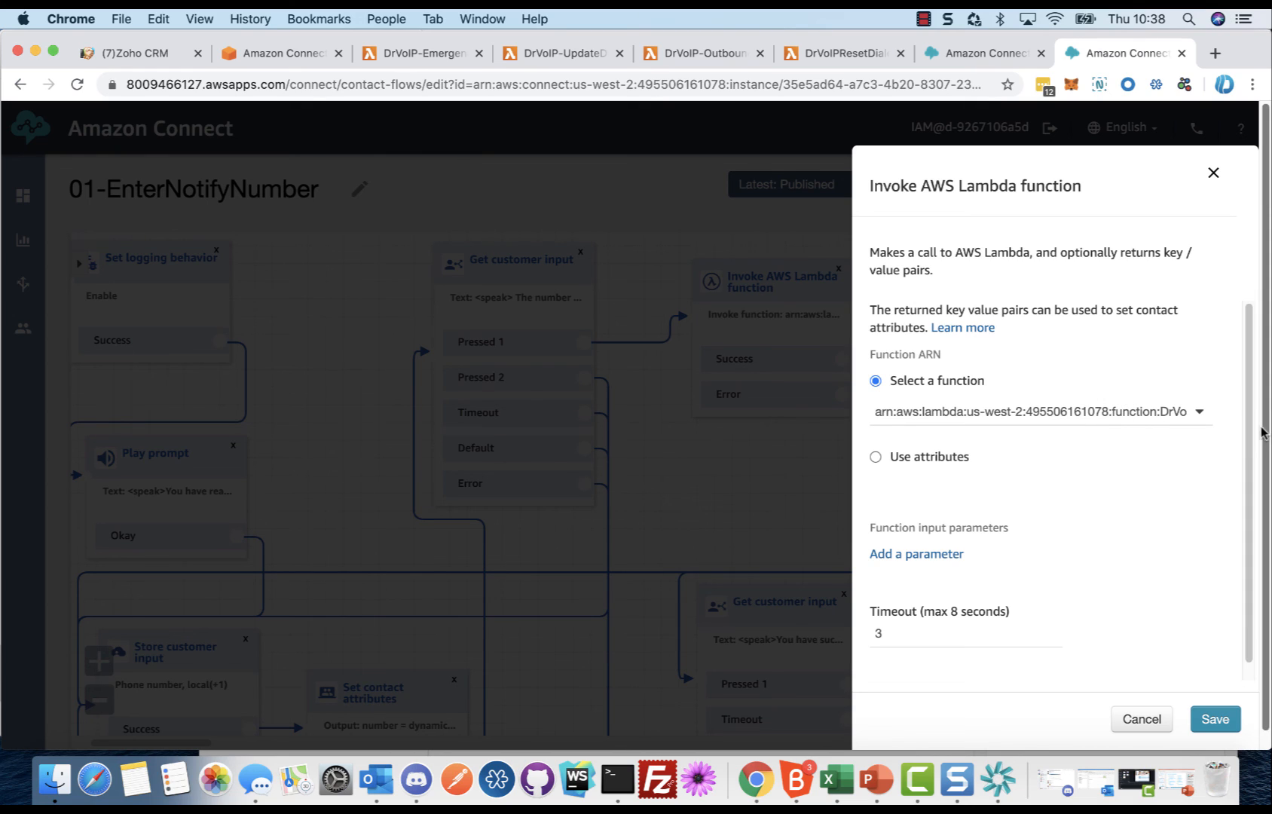
scroll(1243, 451, "down", 1)
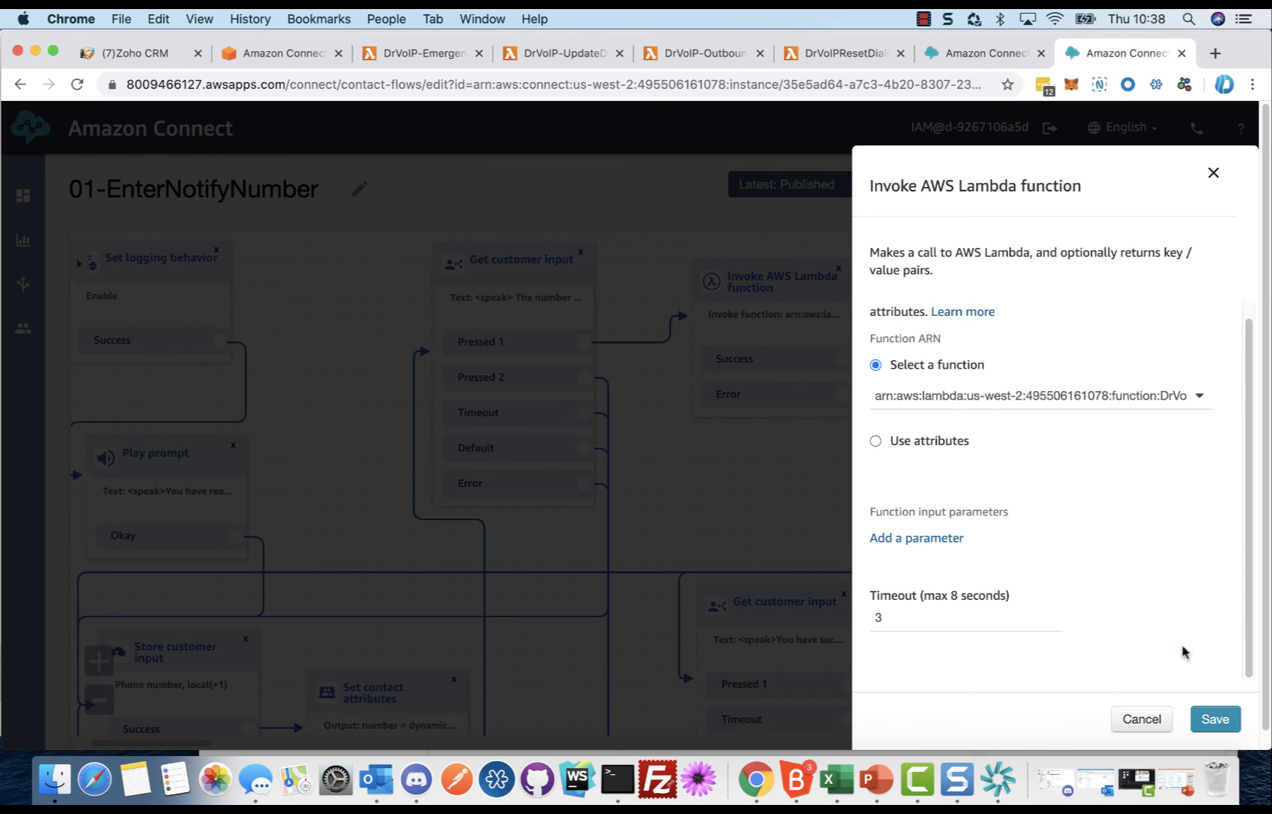
left_click(1137, 720)
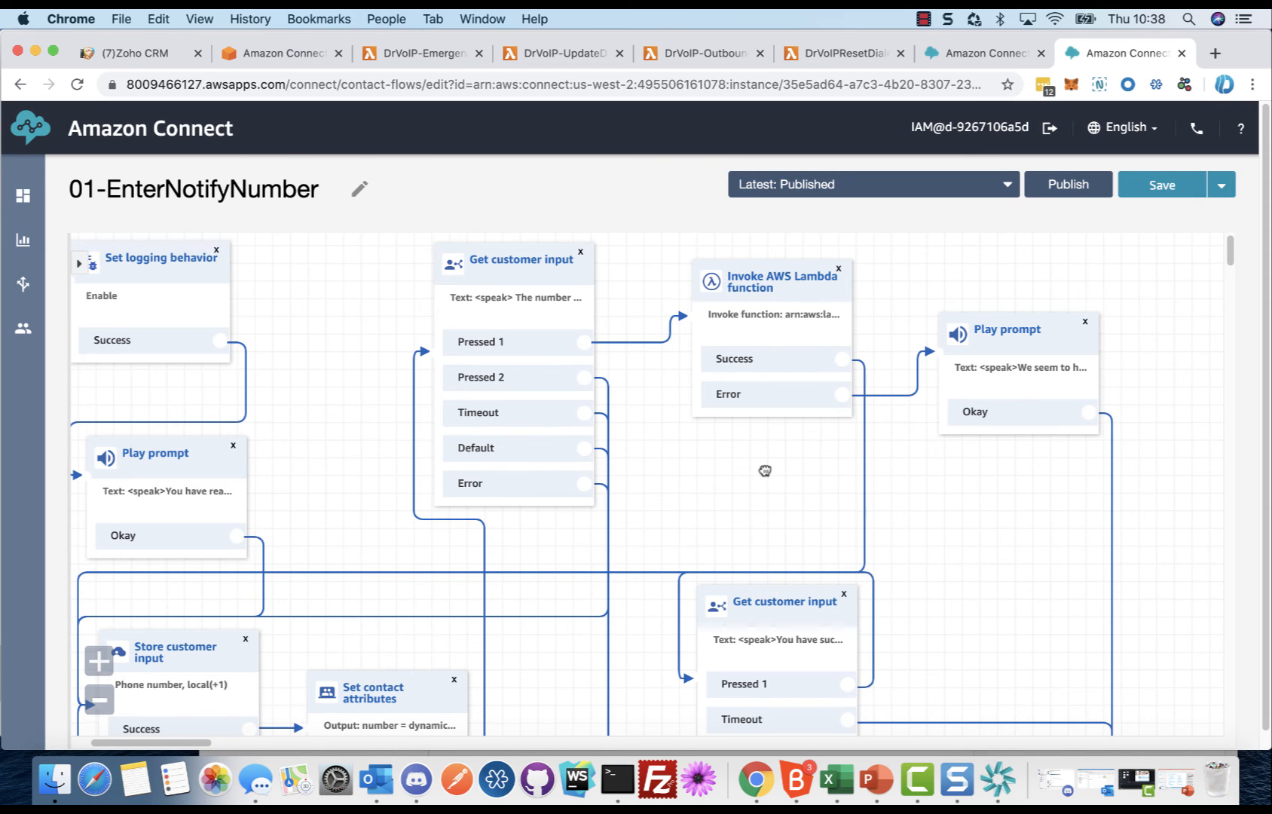
Step: Review the system error message of the Play prompt block on the Lambda function's Error branch, closing it without saving
left_click_drag(764, 470, 775, 383)
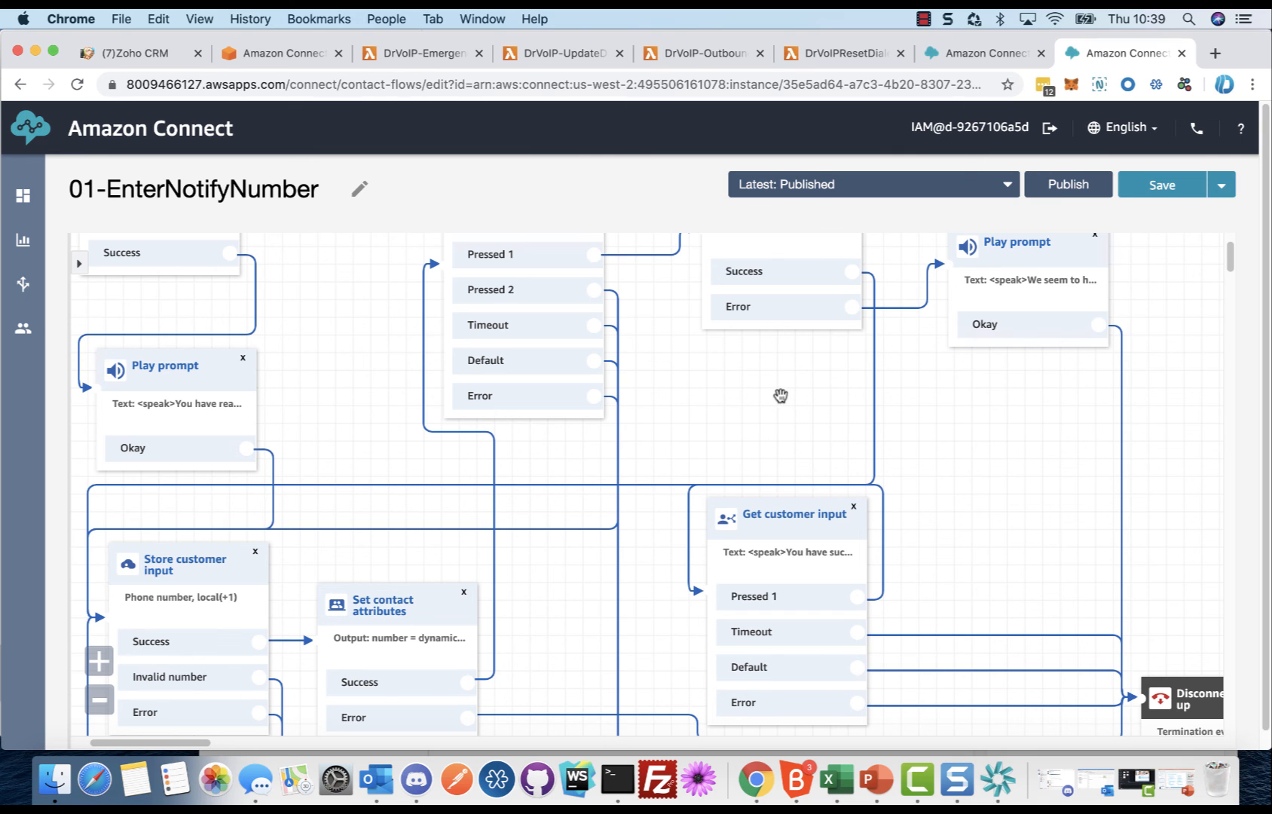
left_click_drag(1031, 388, 943, 411)
left_click(945, 249)
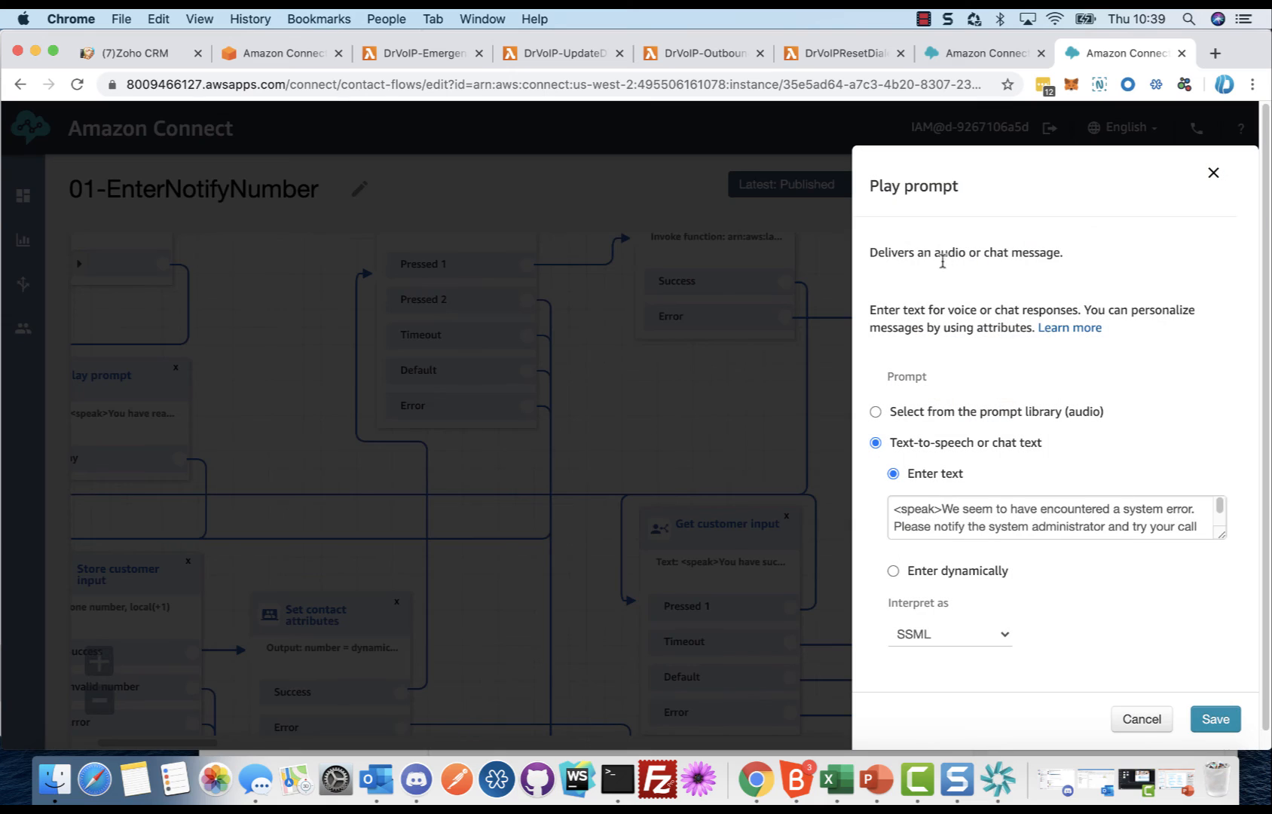
left_click_drag(1221, 531, 1224, 567)
left_click(1131, 724)
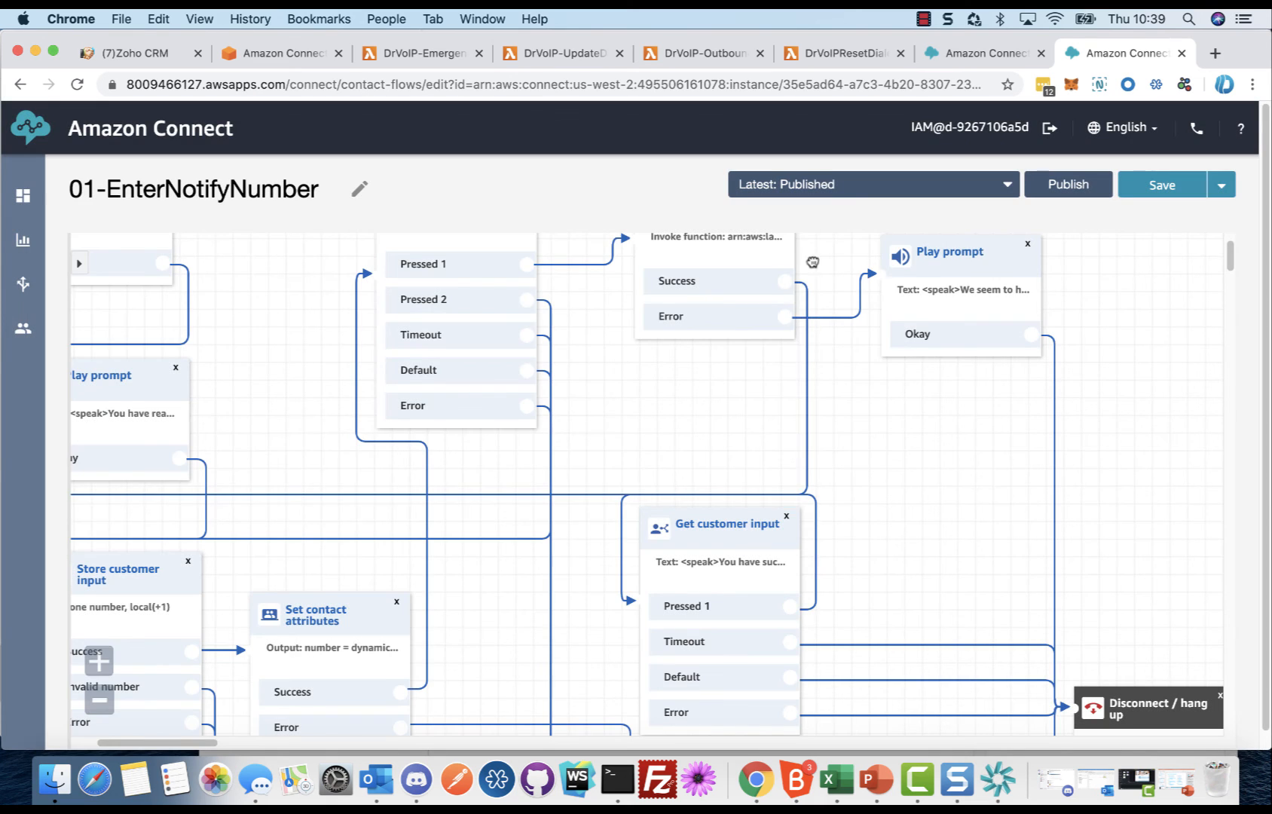
Step: Read the full success message of the Get customer input block following the Lambda function, close it without saving, and review the flow from its entry point
left_click(730, 526)
left_click_drag(1221, 485, 1219, 533)
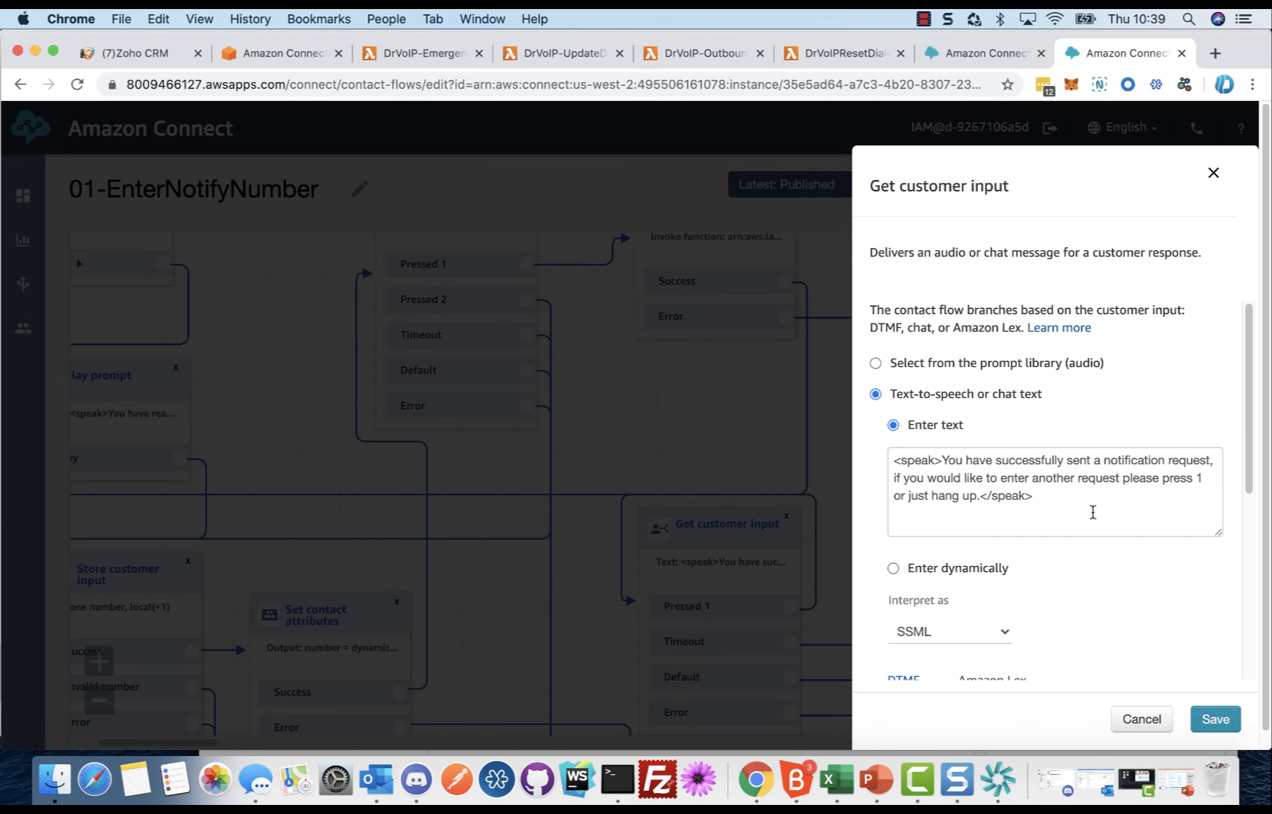
left_click(1142, 719)
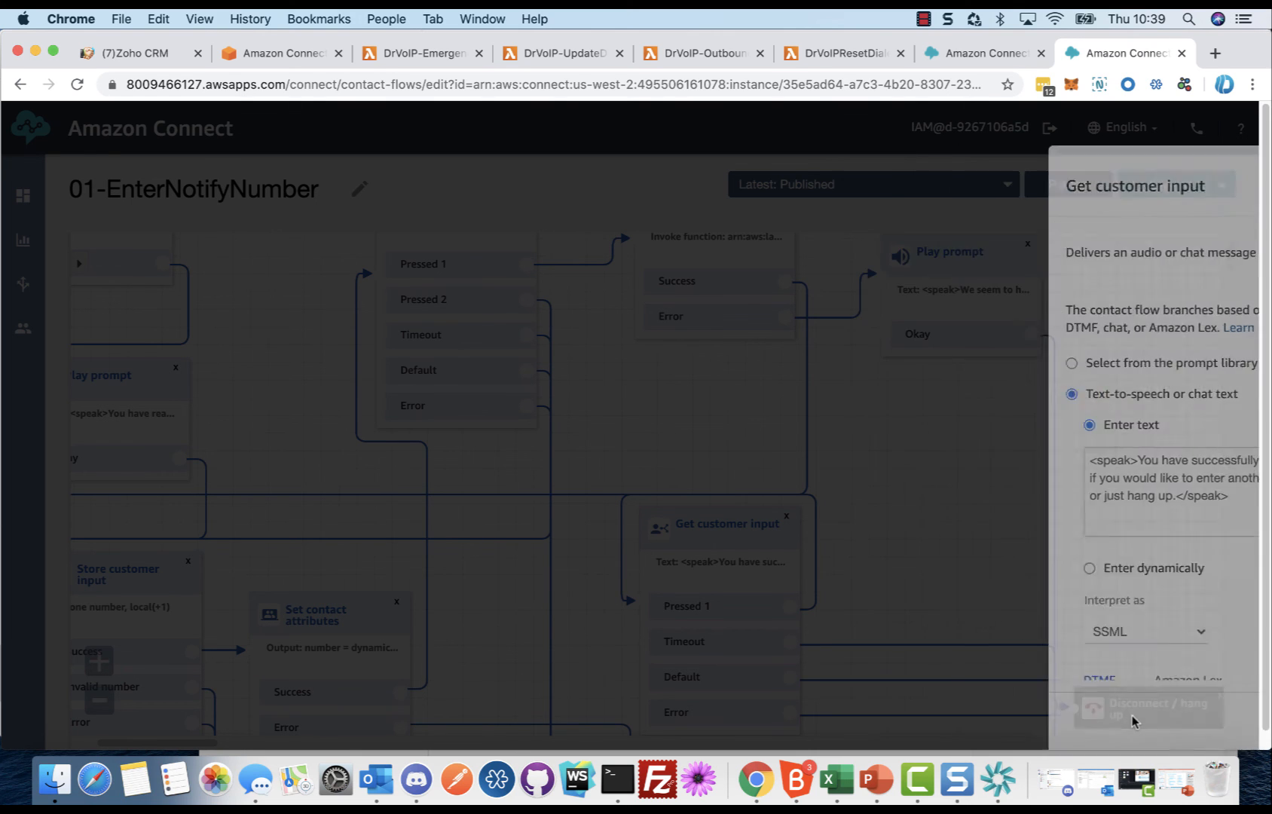
left_click_drag(921, 482, 1098, 568)
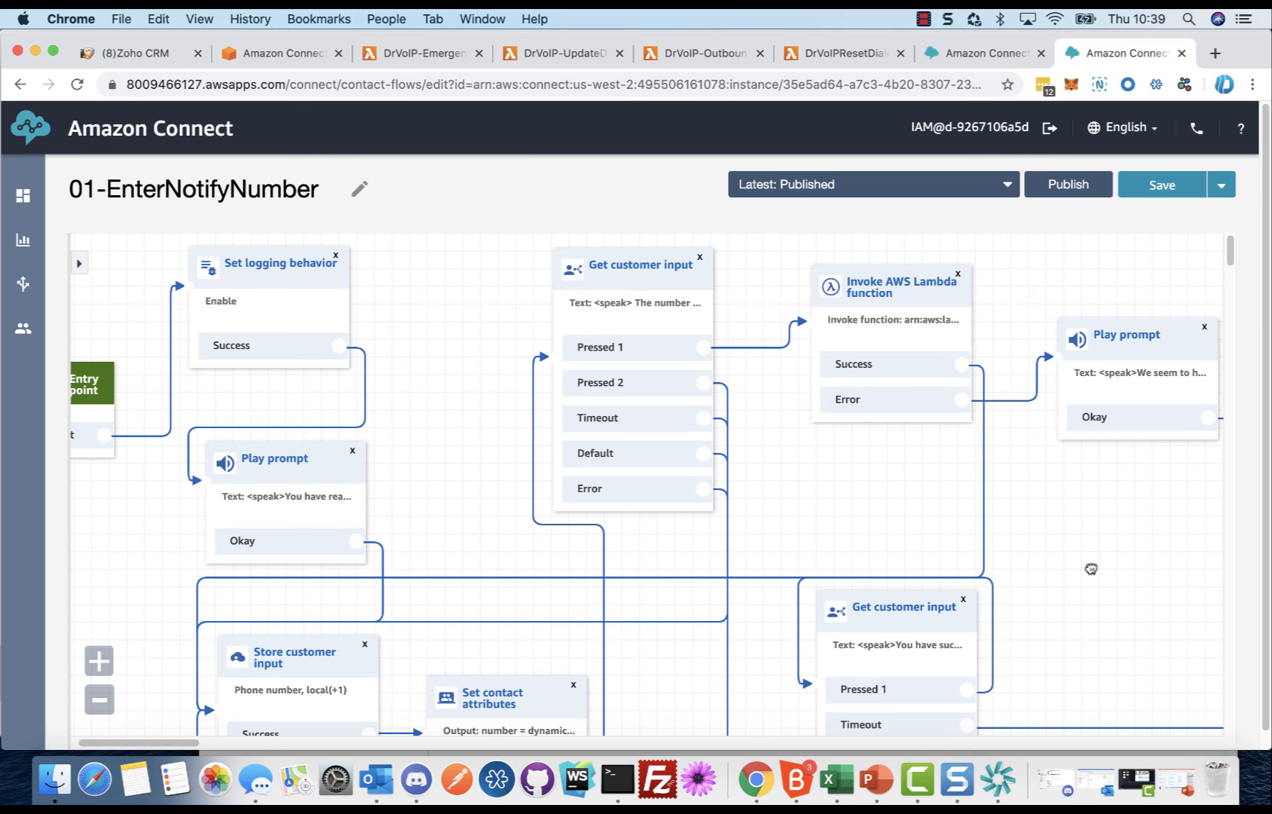
left_click_drag(1094, 573, 1132, 579)
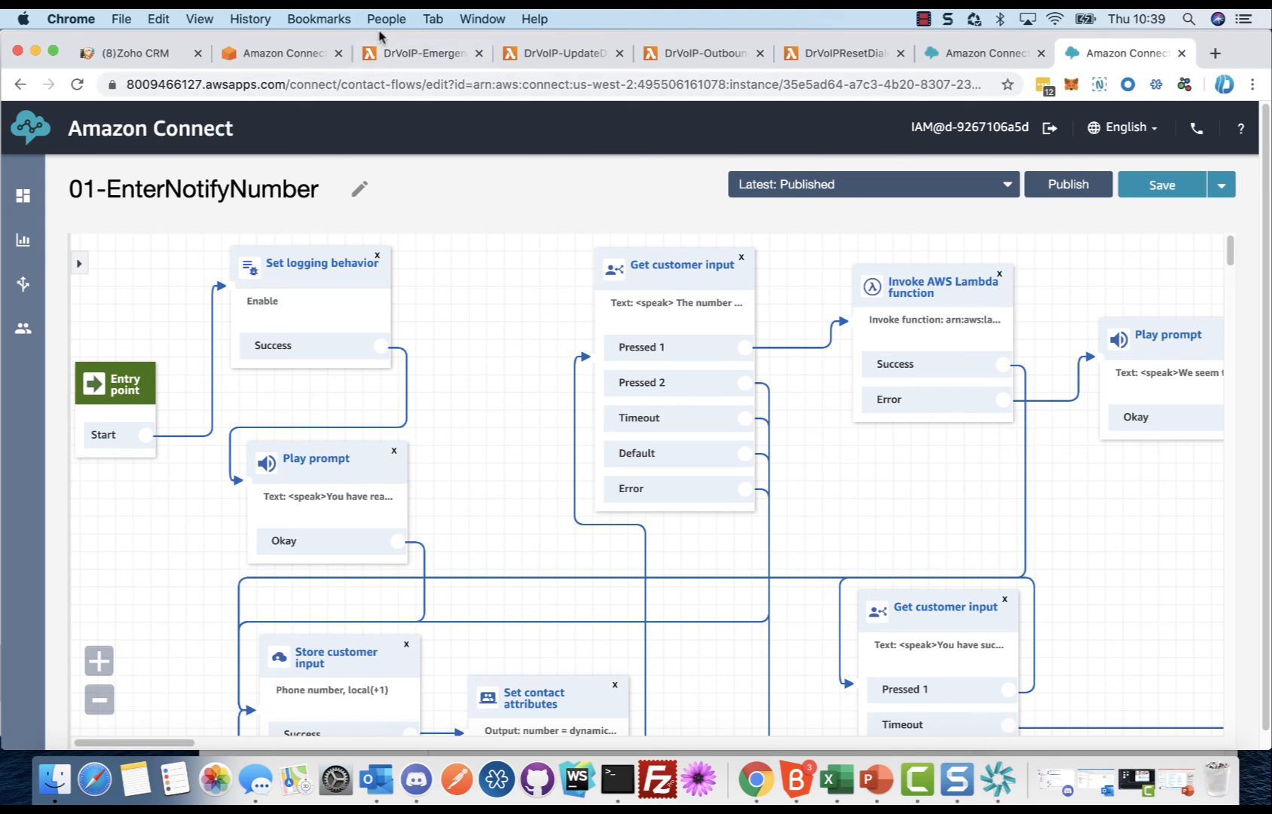
Step: Switch to the DrVoIP-EmergencyNotificationRequestFromConnect Lambda function, highlight the params block in index.js, and review the function's environment variables
left_click(382, 54)
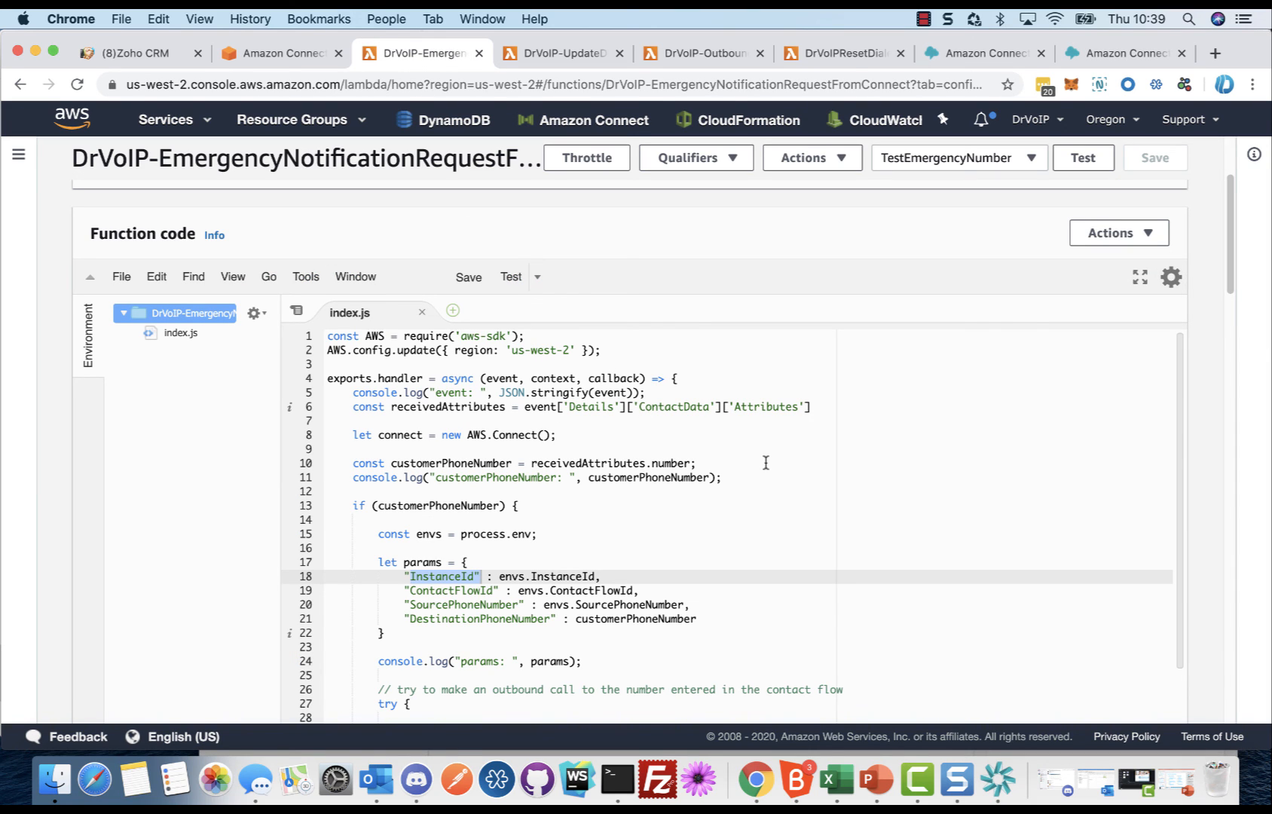
left_click_drag(398, 577, 538, 628)
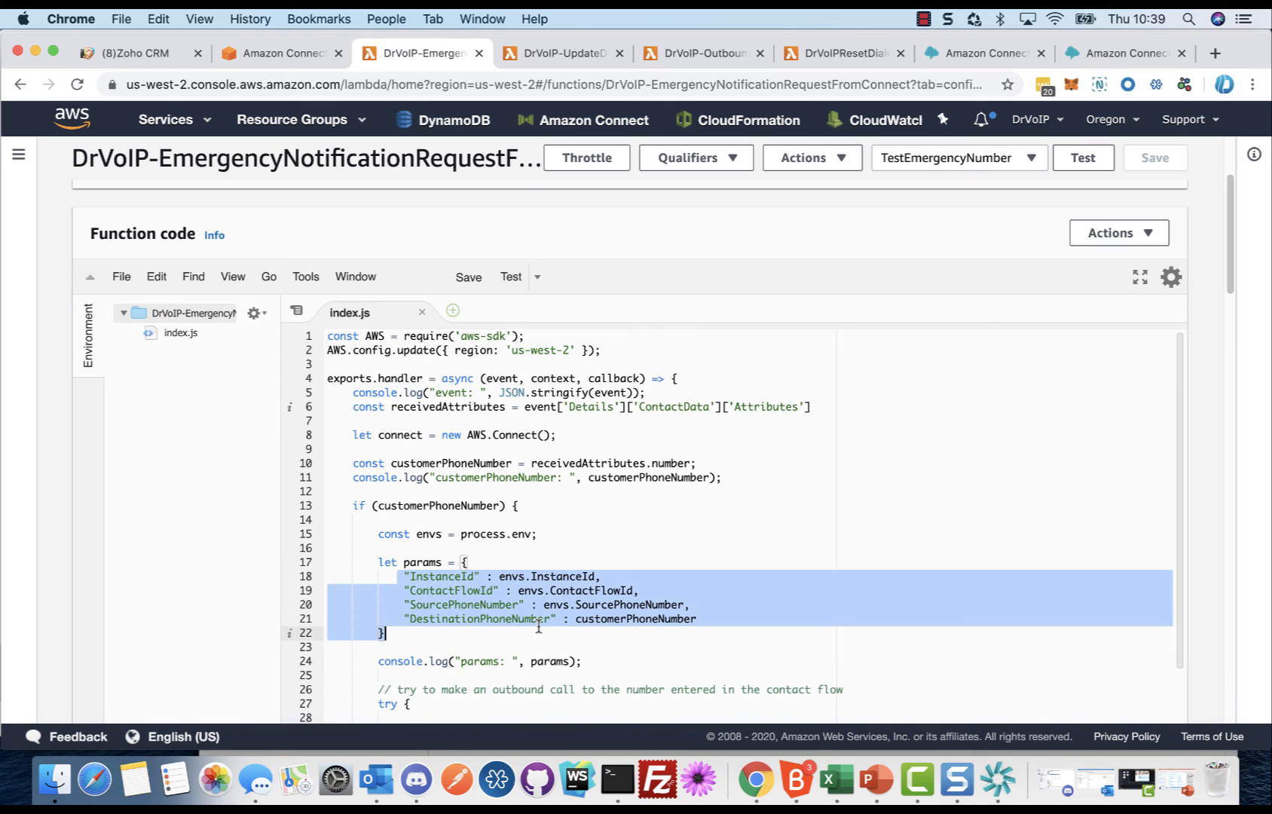
left_click_drag(1230, 252, 1235, 373)
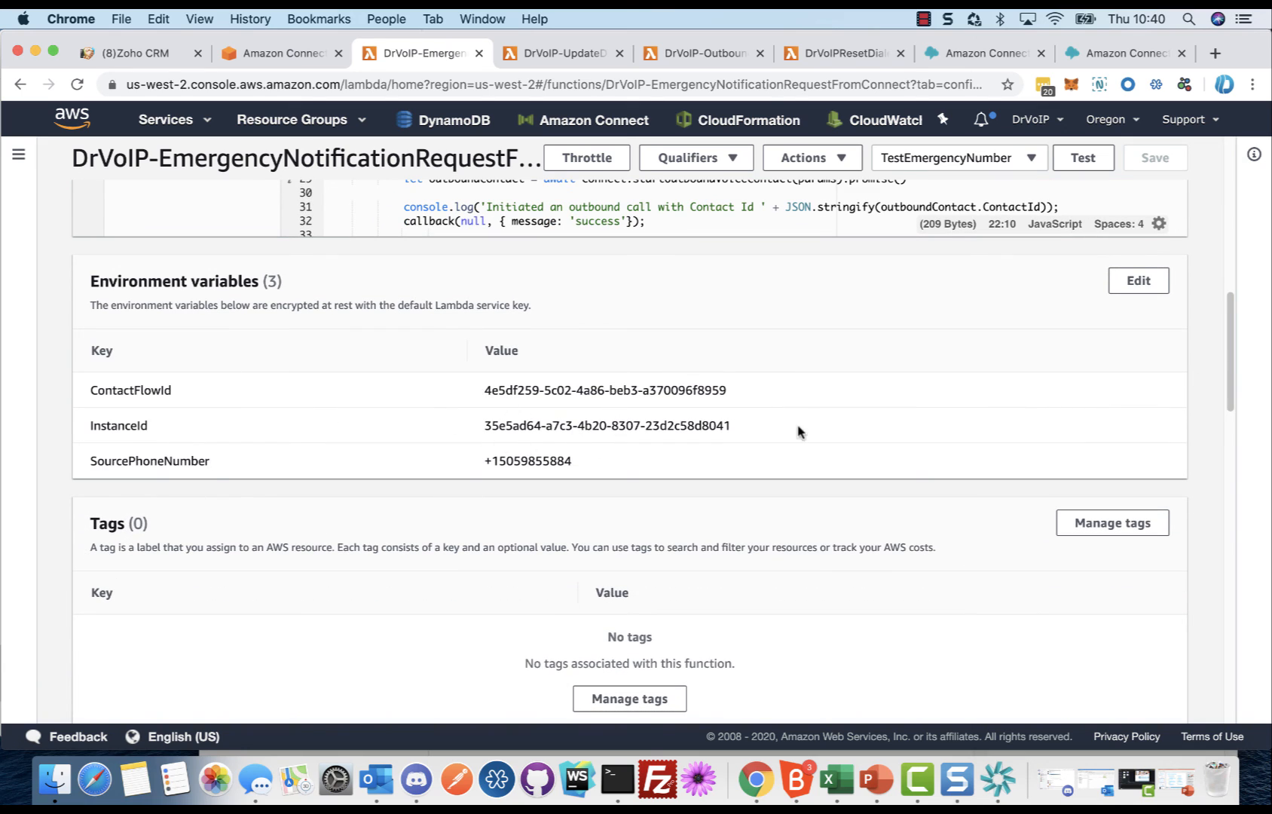
right_click(1229, 392)
right_click(1235, 329)
left_click(1230, 330)
right_click(1227, 328)
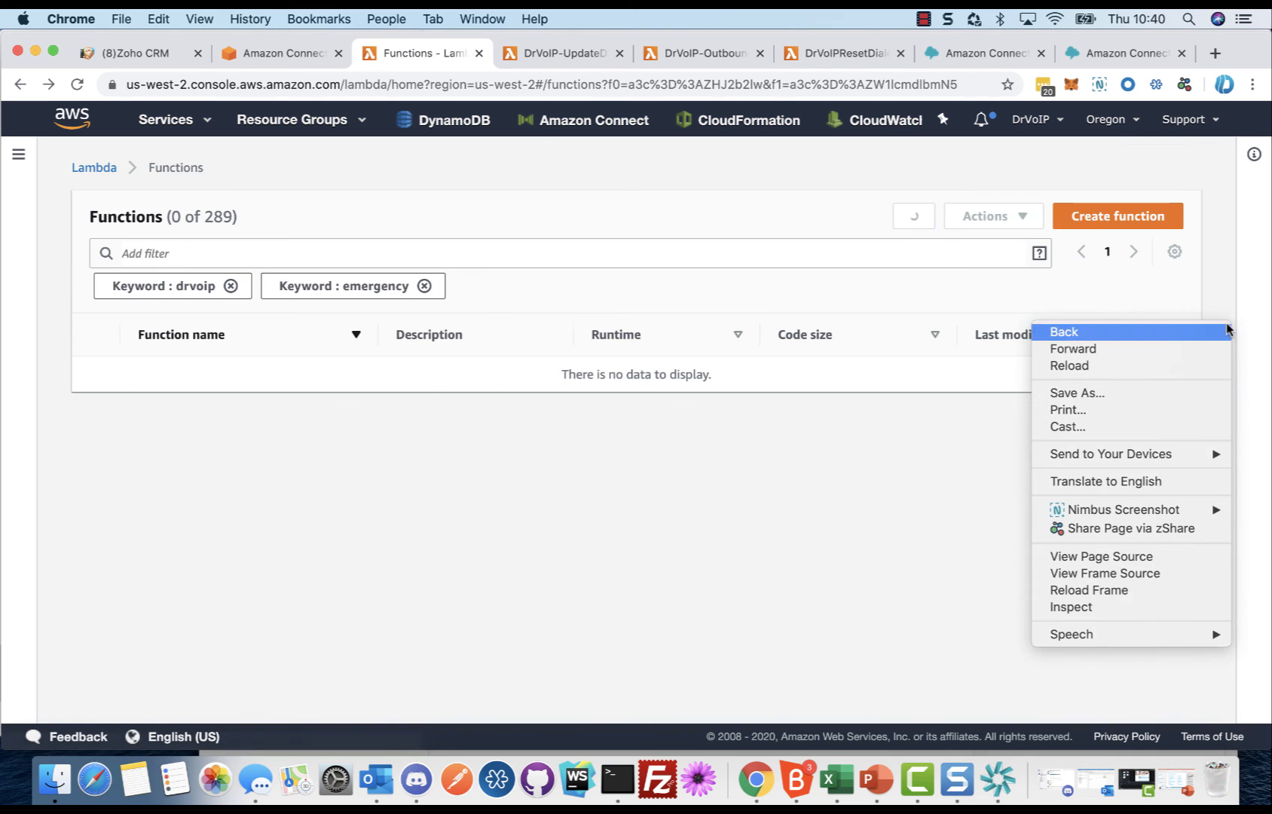
left_click(1227, 330)
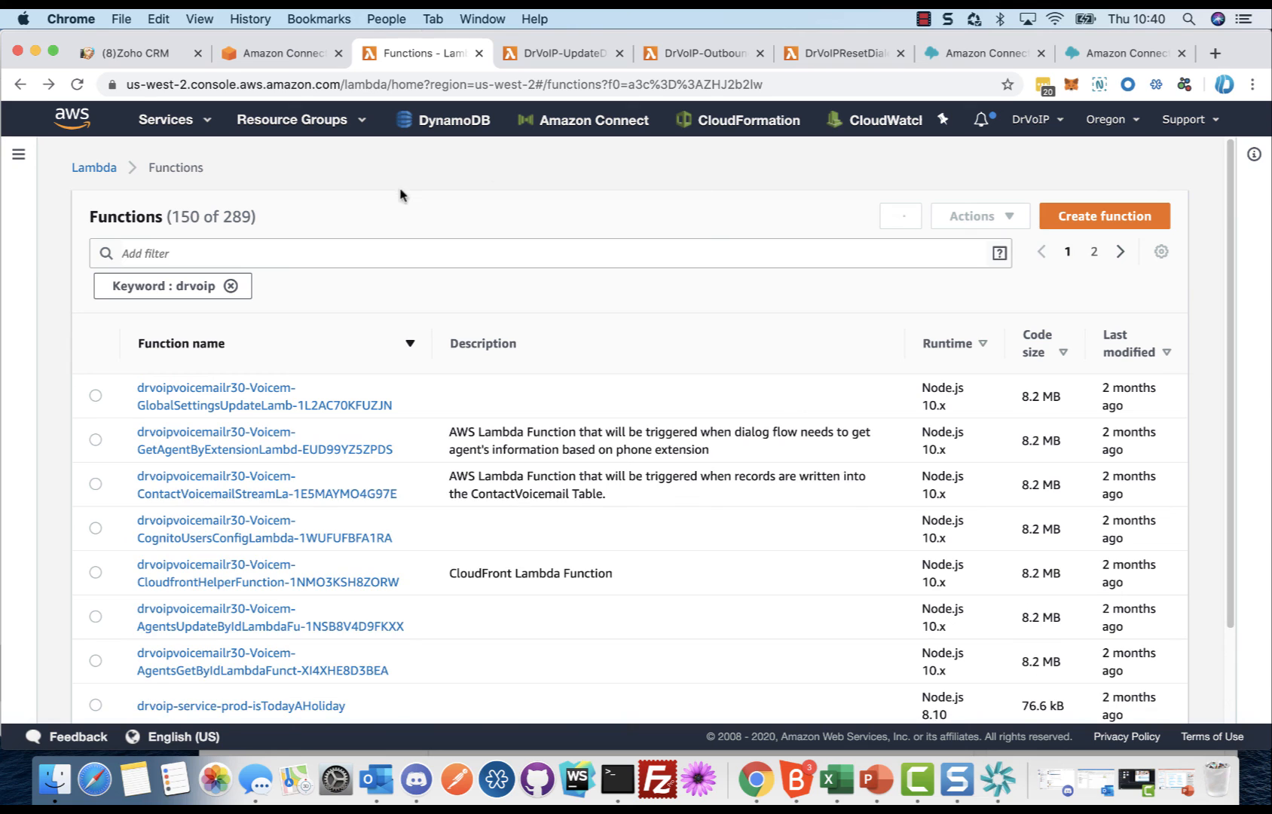
Step: Add the keyword filter emer to the Lambda functions list and open the DrVoIP-EmergencyNotificationRequestFromConnect function
left_click(267, 253)
type("e")
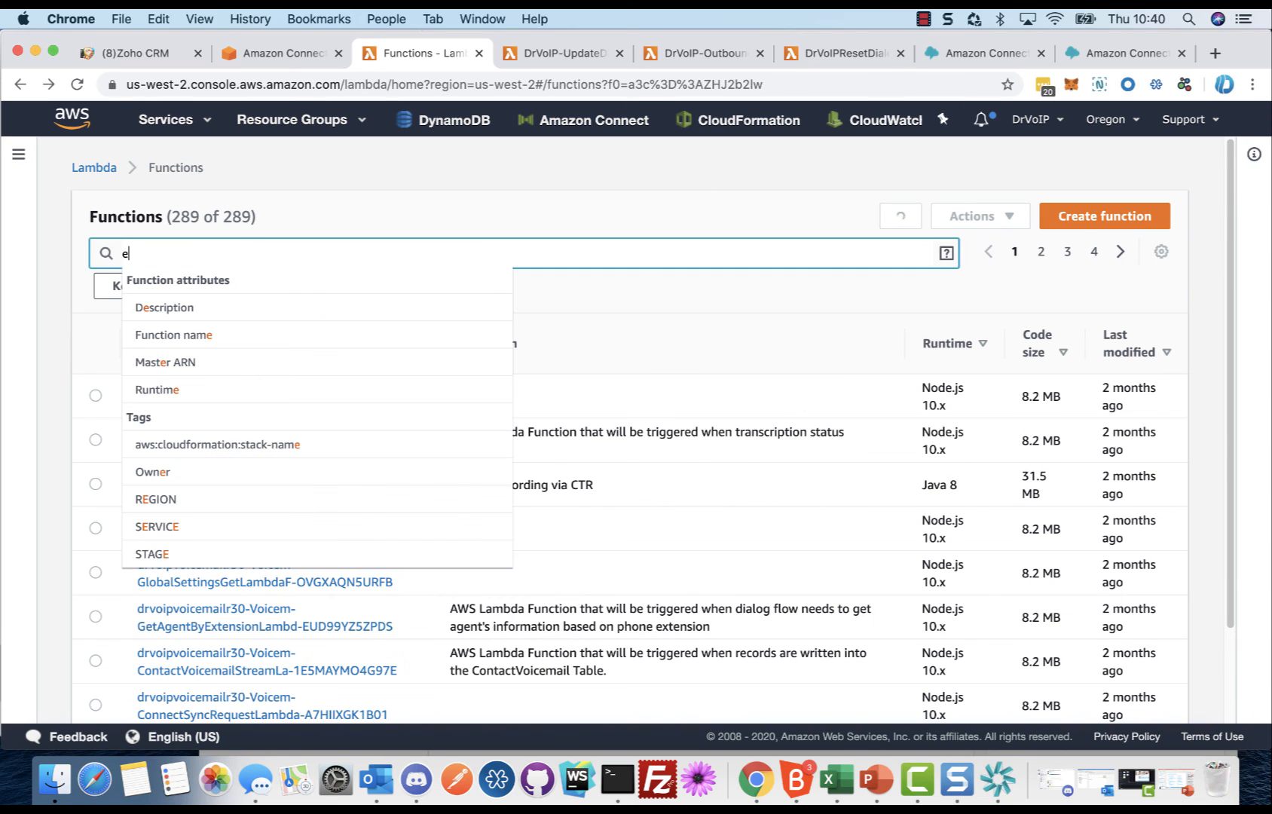
type("mer")
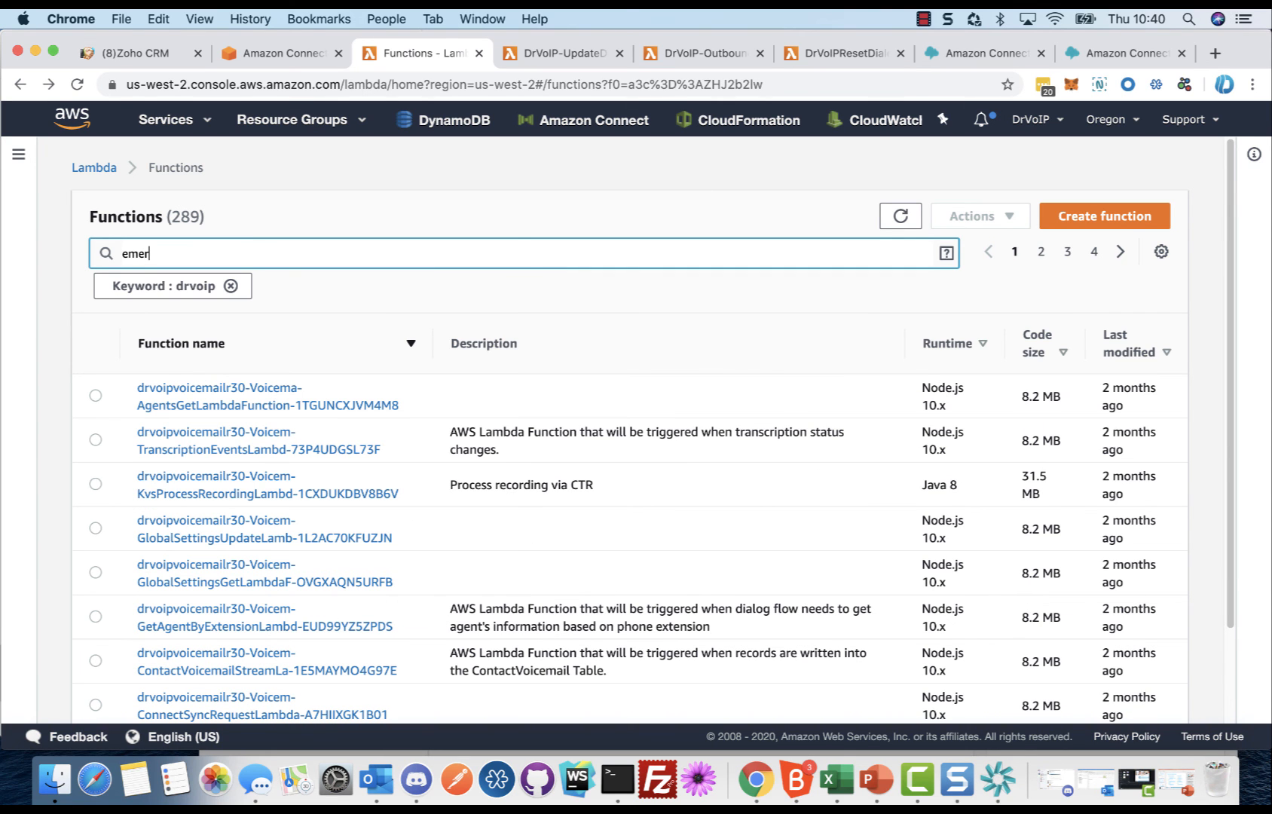
key("Return")
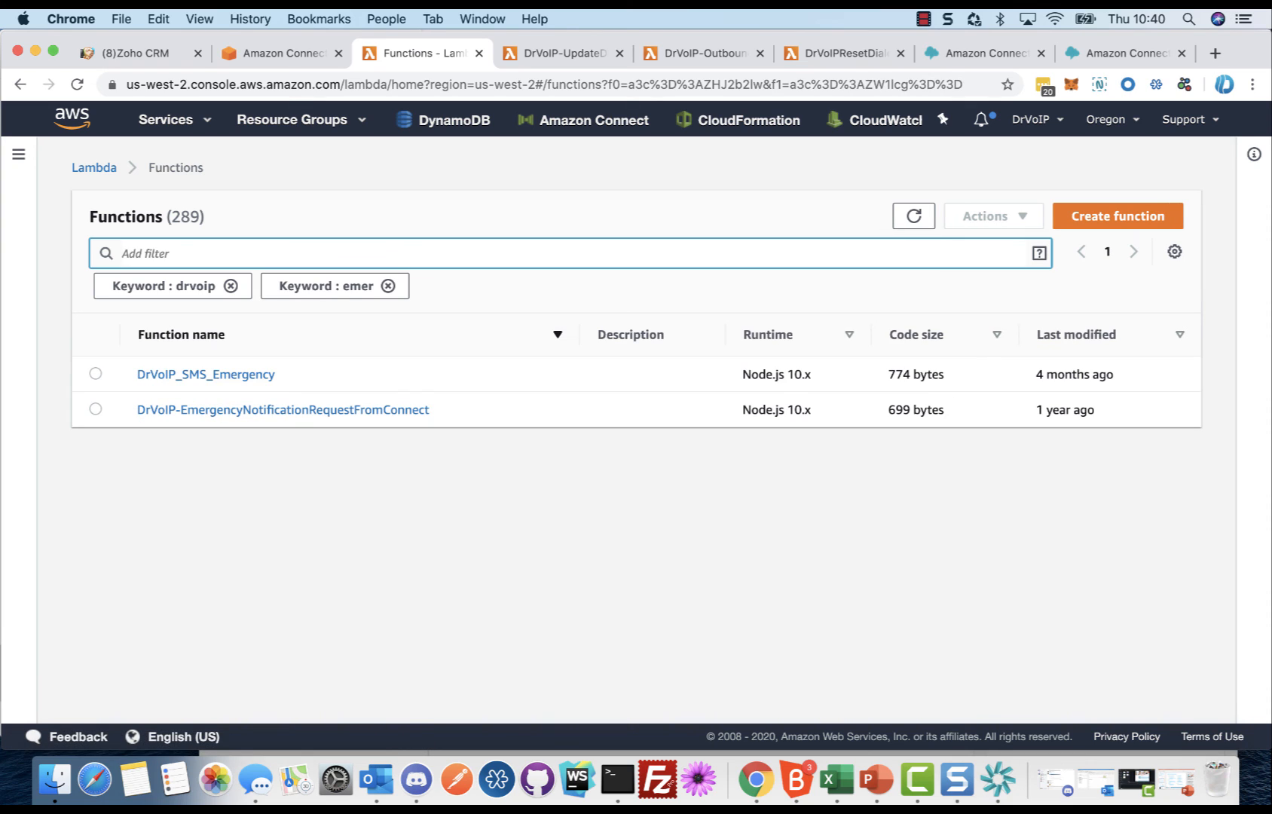
left_click(298, 415)
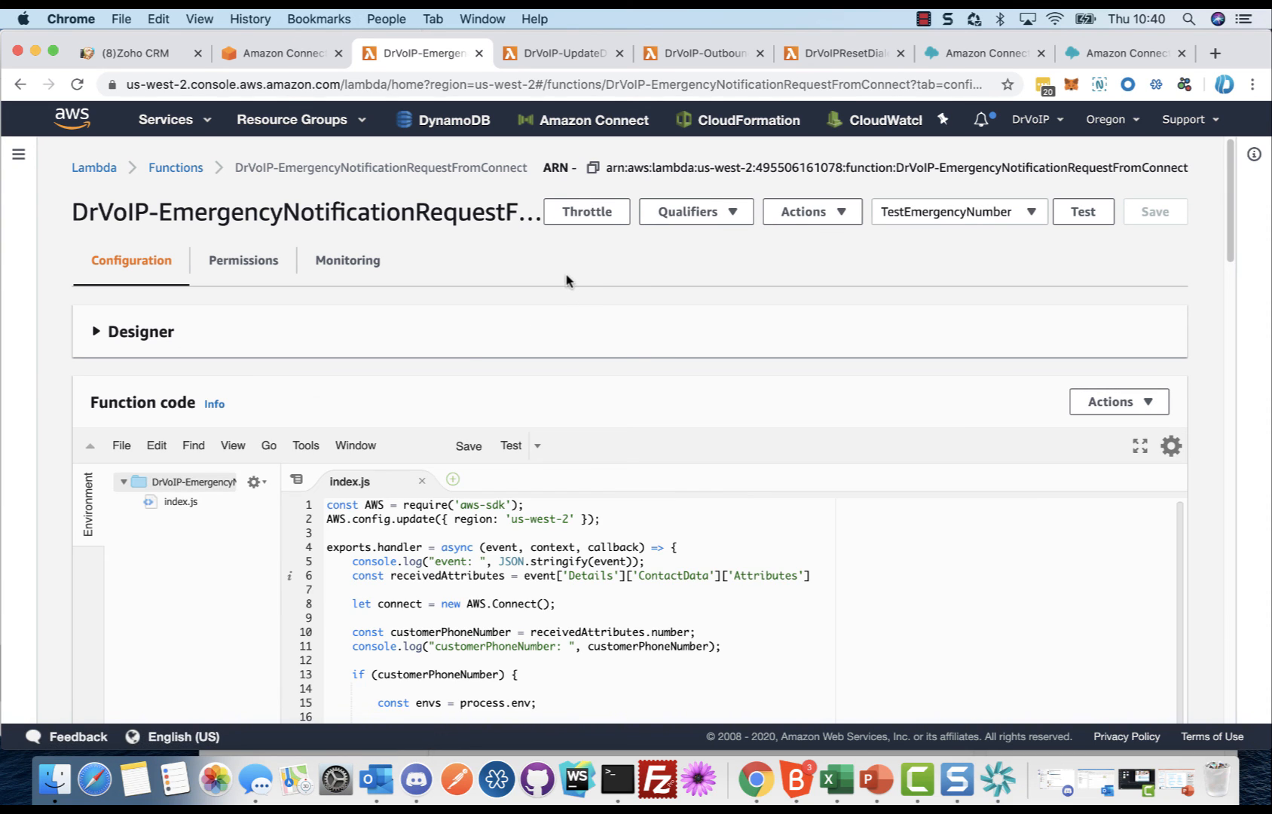
Step: Examine the params object in index.js, highlighting the InstanceId, ContactFlowId, SourcePhoneNumber and DestinationPhoneNumber keys one by one
left_click_drag(1230, 217, 1240, 262)
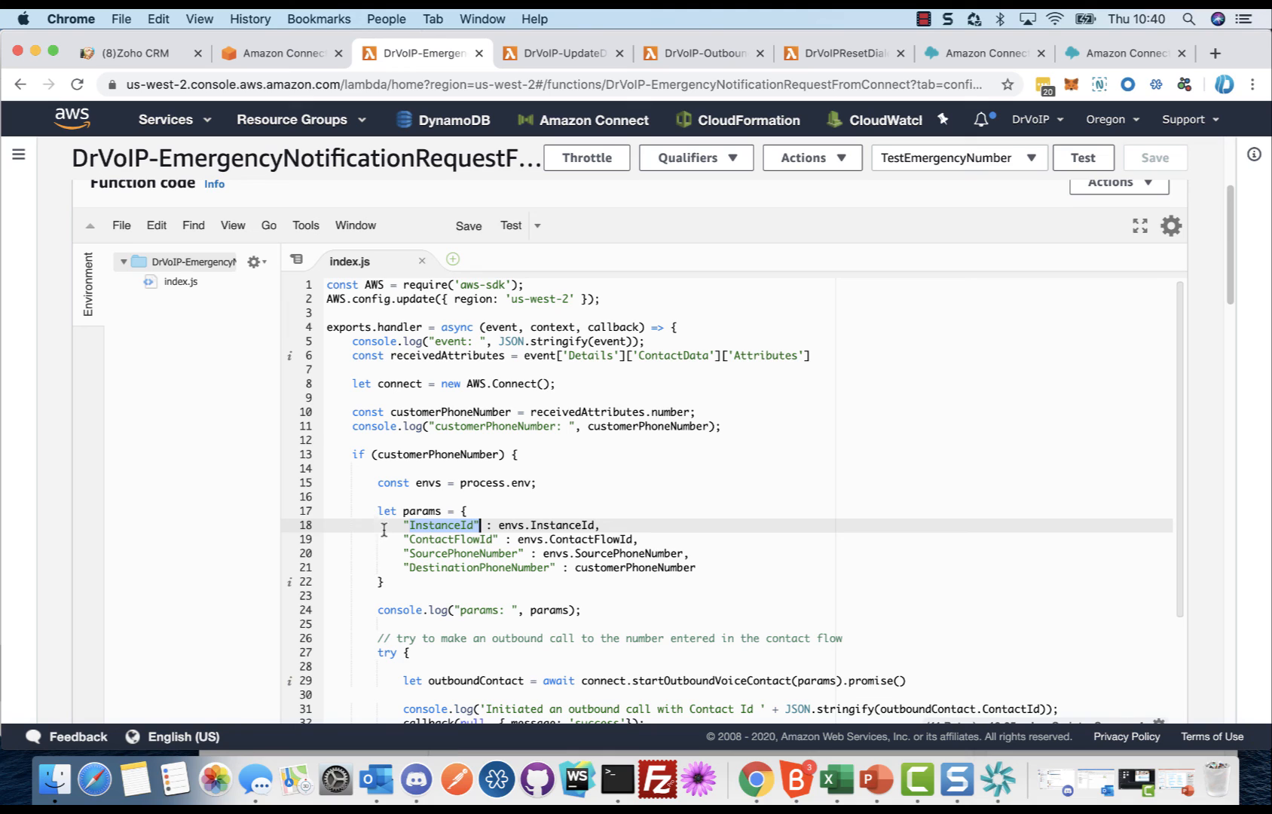
left_click_drag(397, 525, 556, 570)
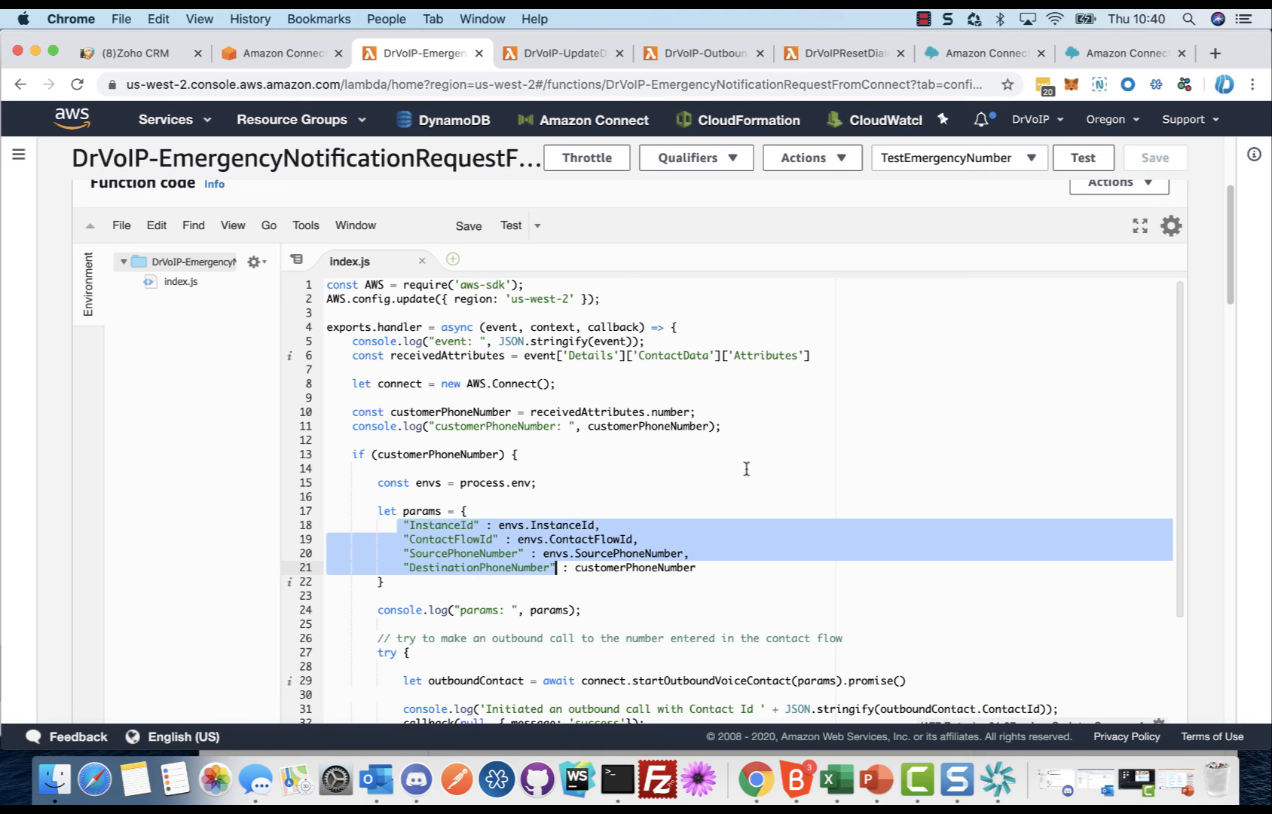
left_click(637, 480)
left_click(403, 526)
left_click_drag(403, 526, 495, 524)
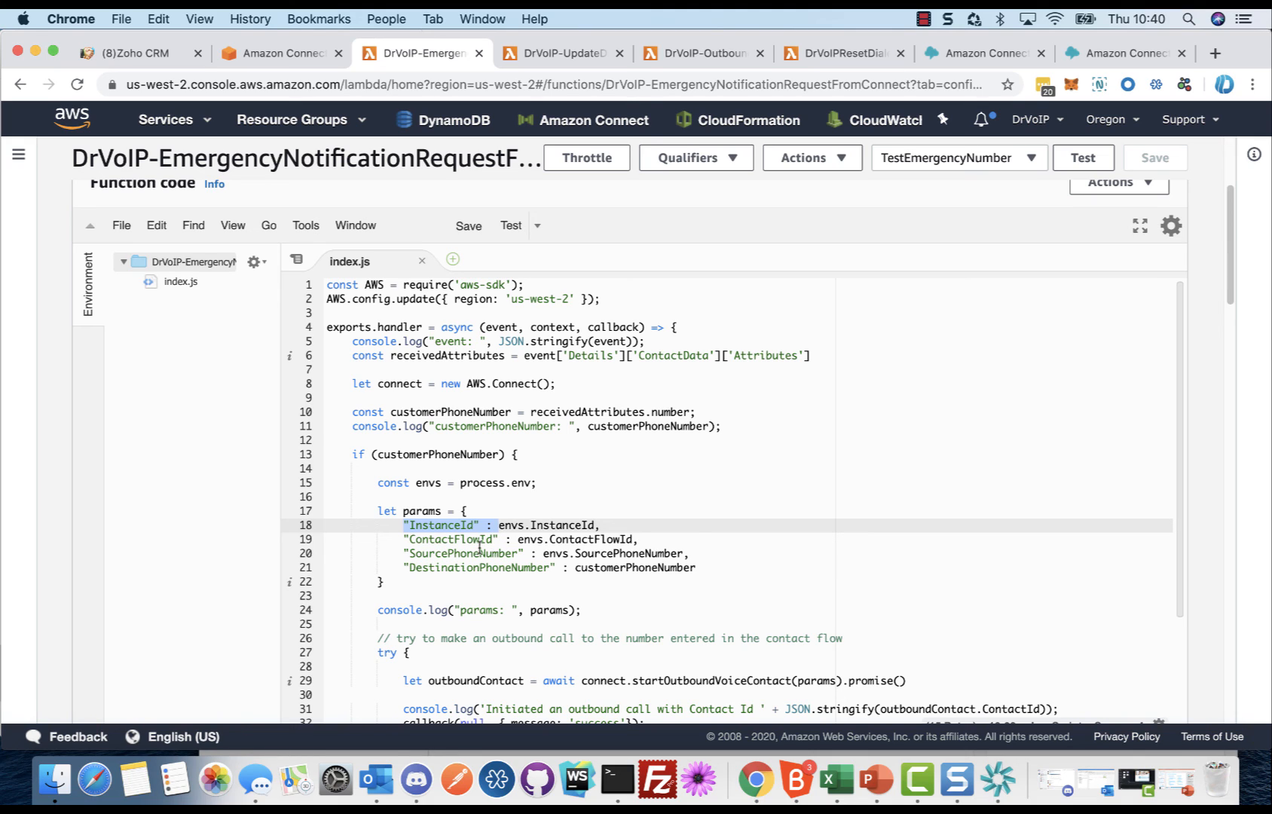
left_click_drag(406, 540, 500, 540)
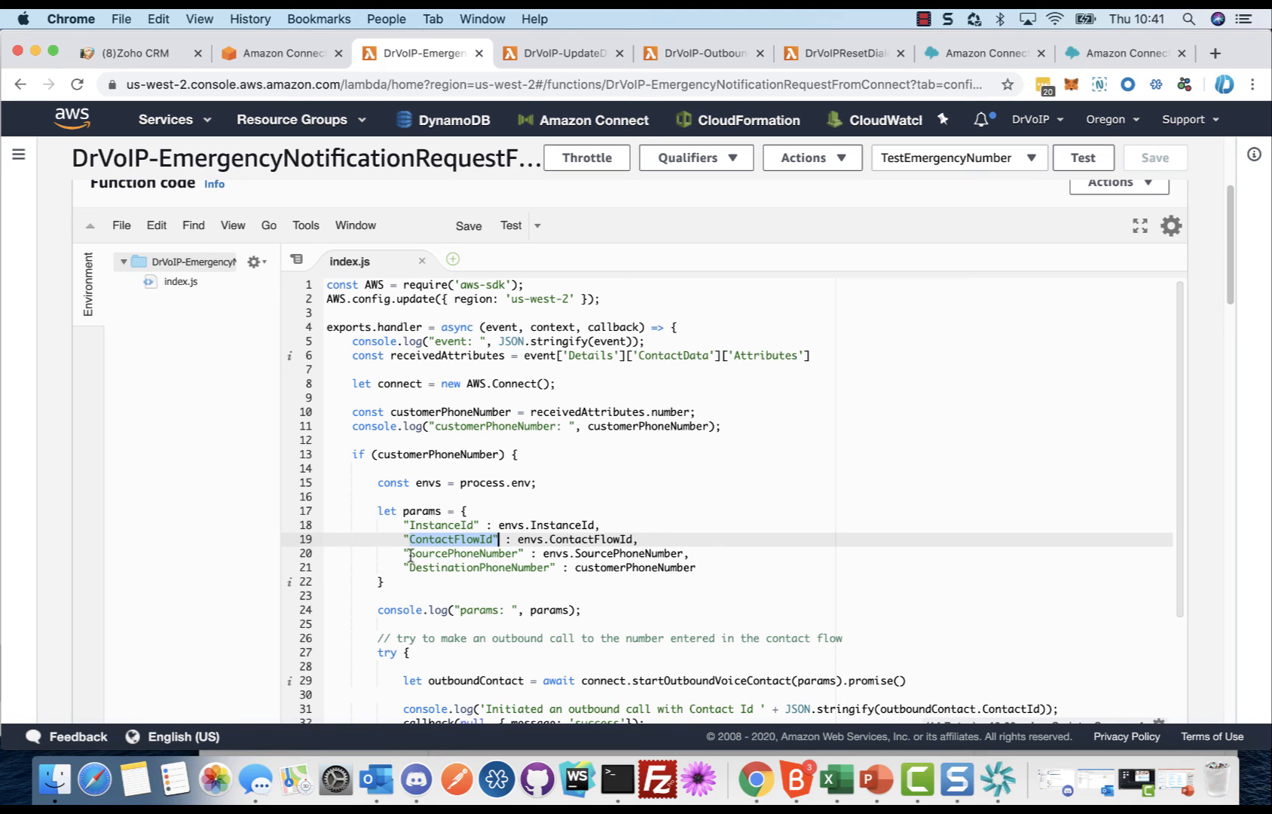
left_click_drag(407, 557, 523, 556)
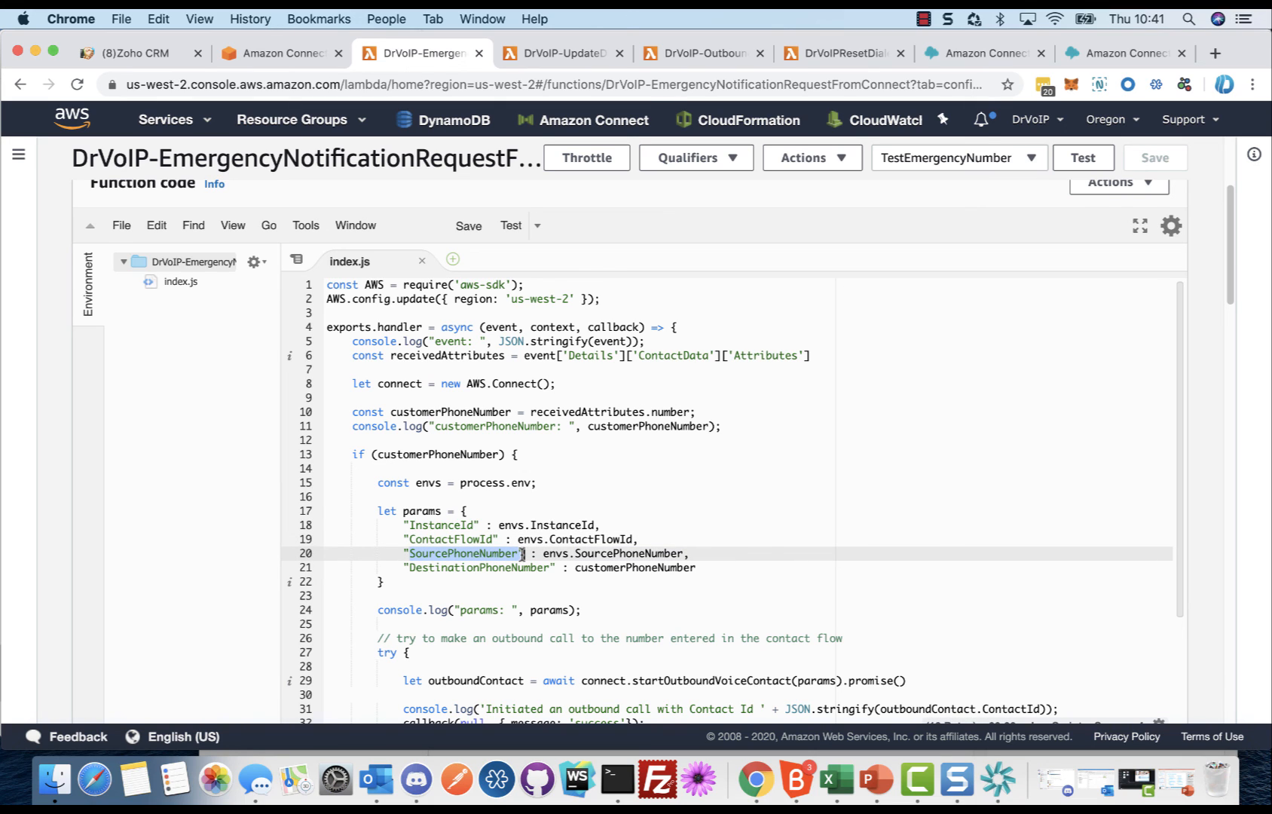
left_click(404, 569)
left_click_drag(404, 569, 549, 571)
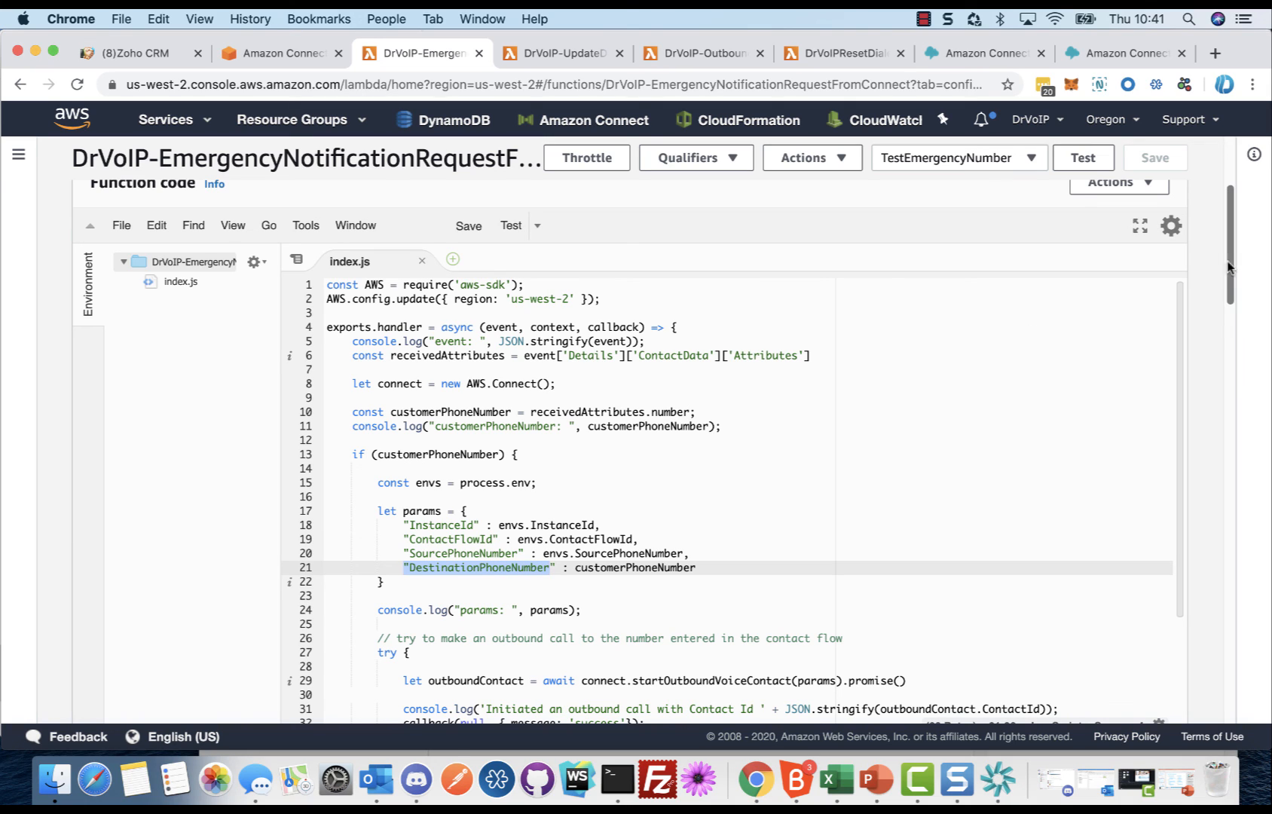
left_click_drag(1181, 341, 1187, 278)
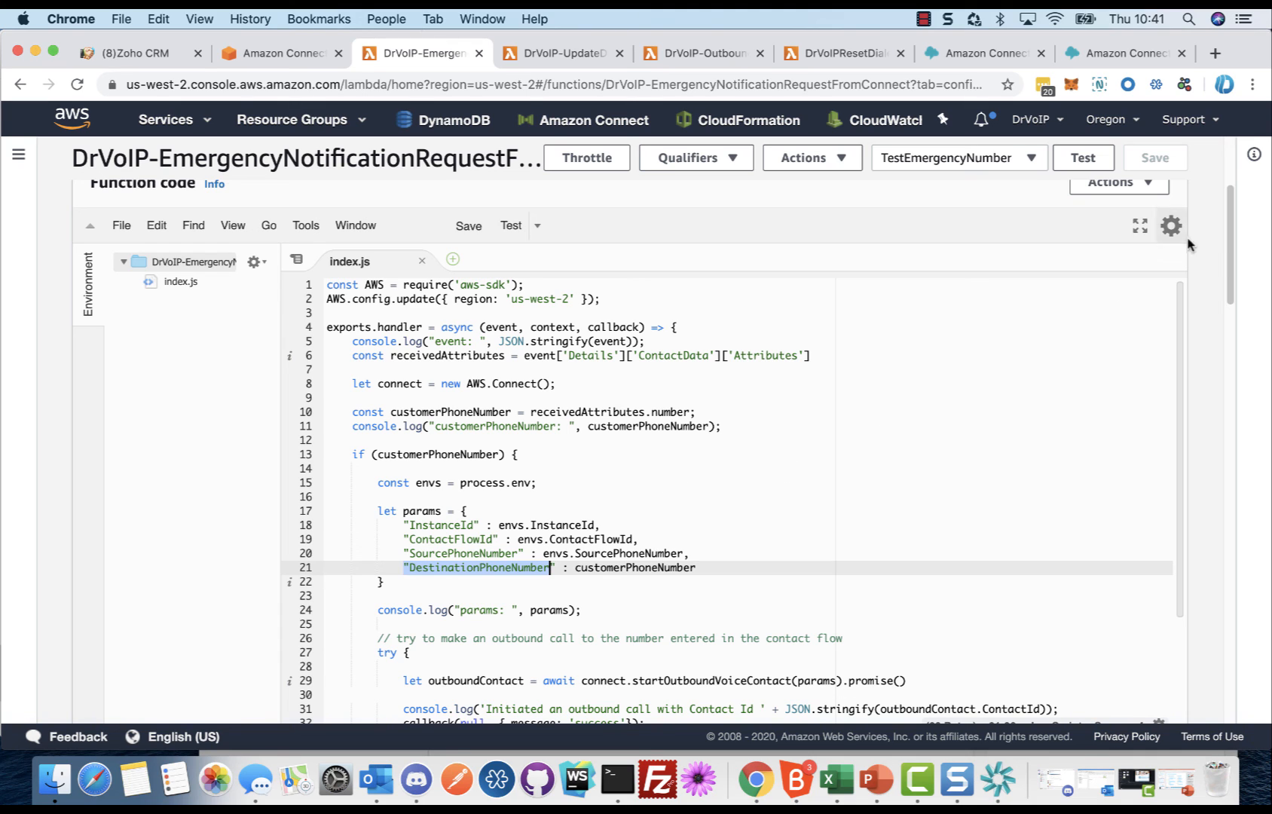
left_click_drag(1229, 263, 1220, 166)
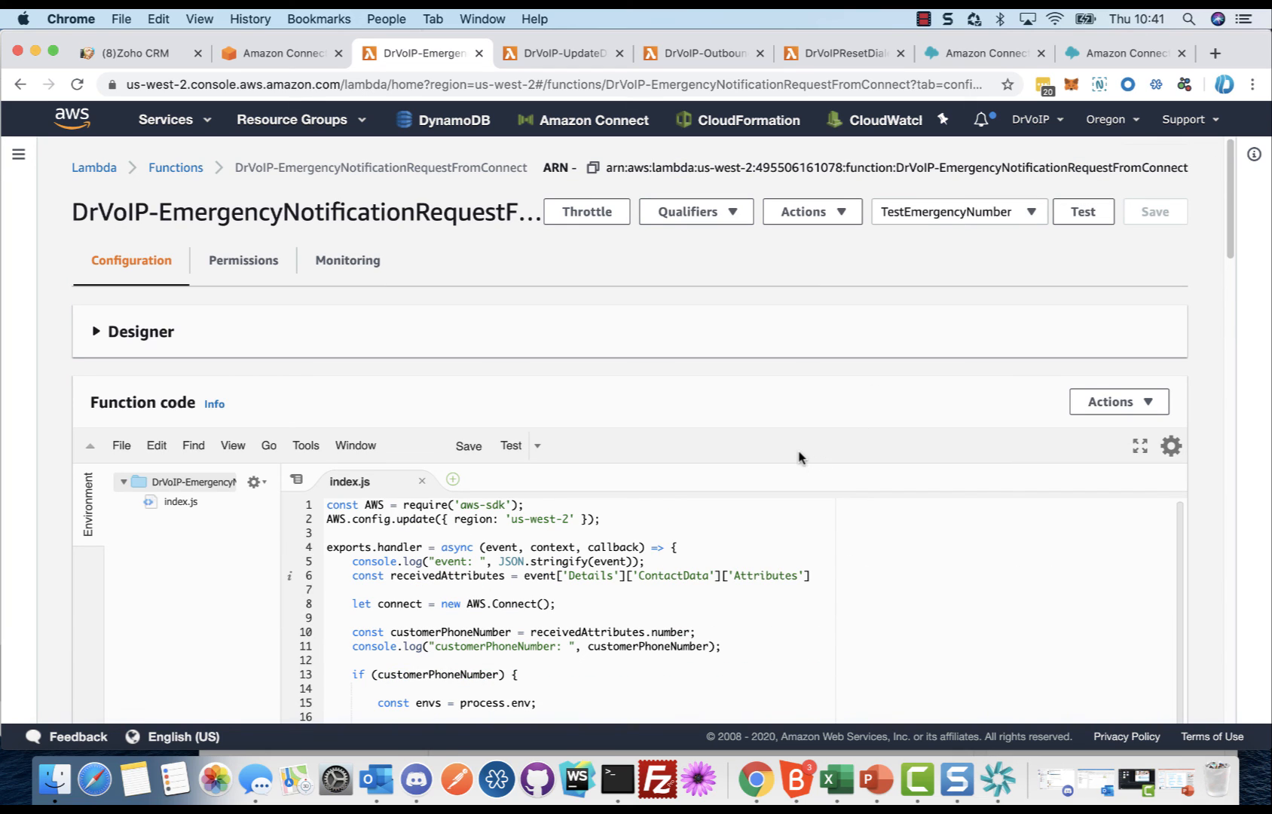
Step: Switch to the 01-EmergencyAnnouncement contact flow and collapse its block palette to show more of the flow
left_click(1079, 53)
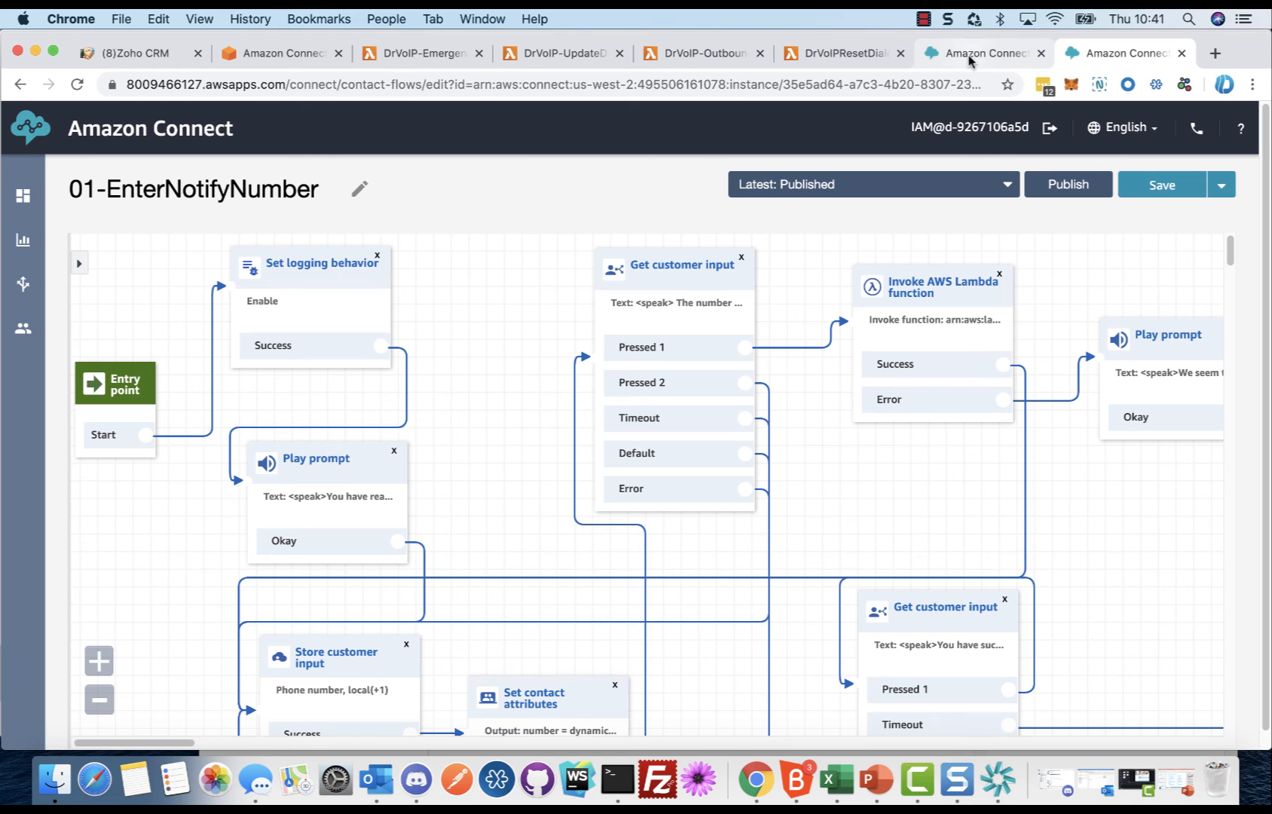
left_click(988, 54)
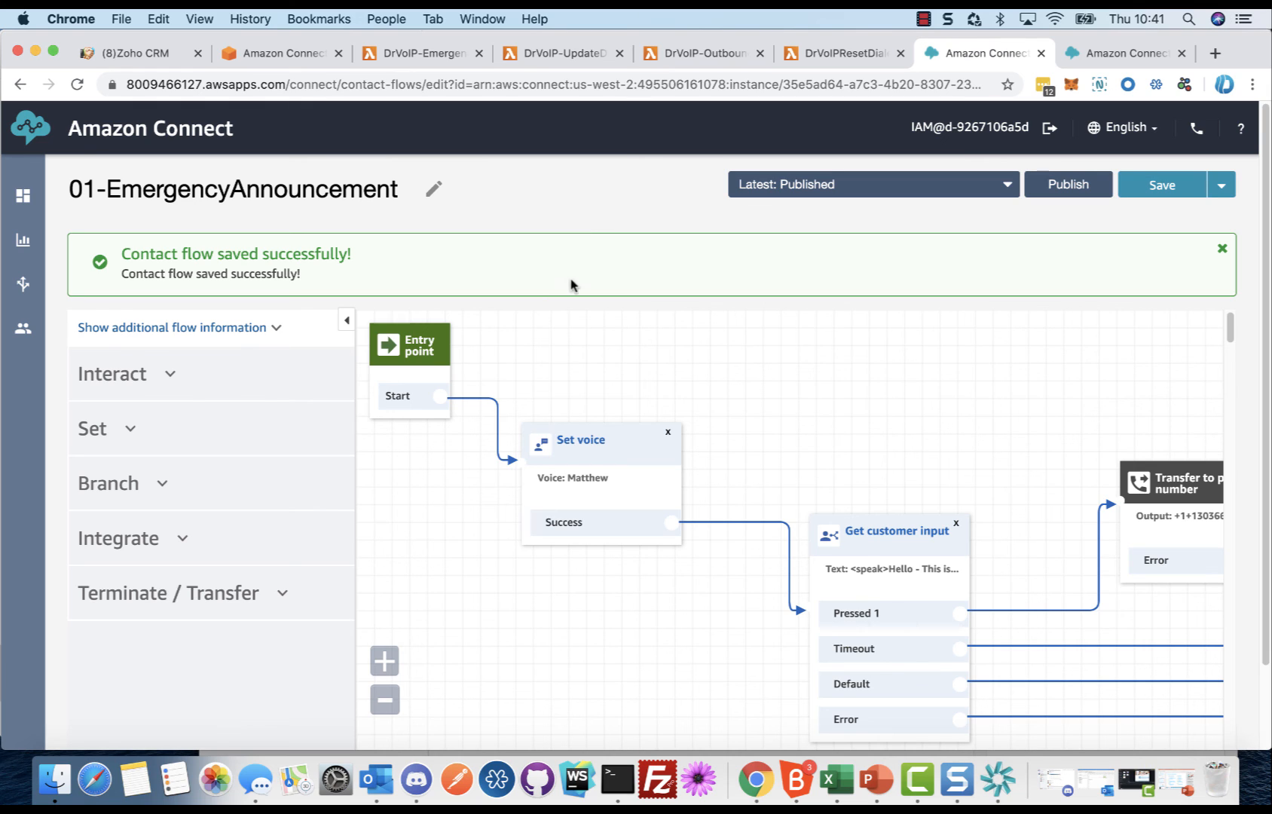
left_click(346, 321)
left_click_drag(432, 379, 495, 376)
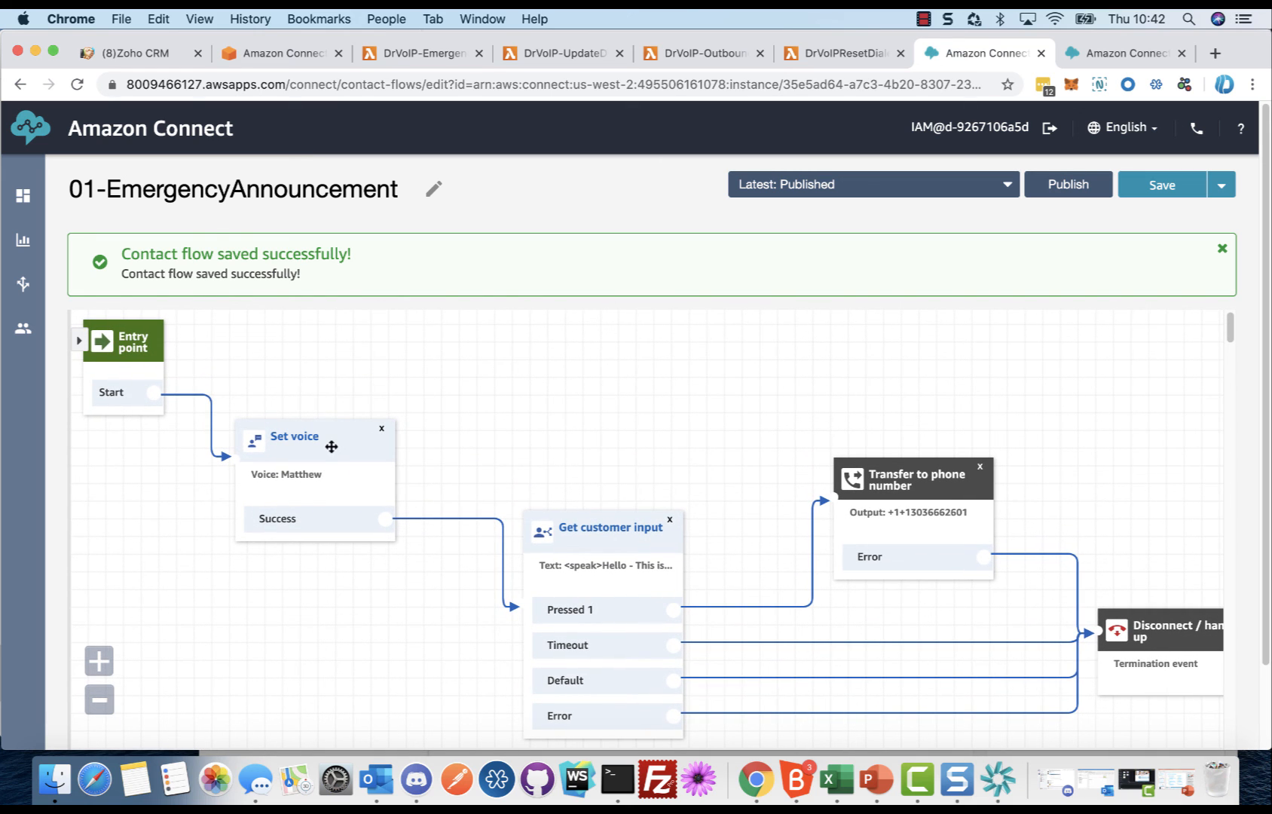
Step: Read the full emergency announcement text of the Get customer input block, closing it without saving
left_click(598, 532)
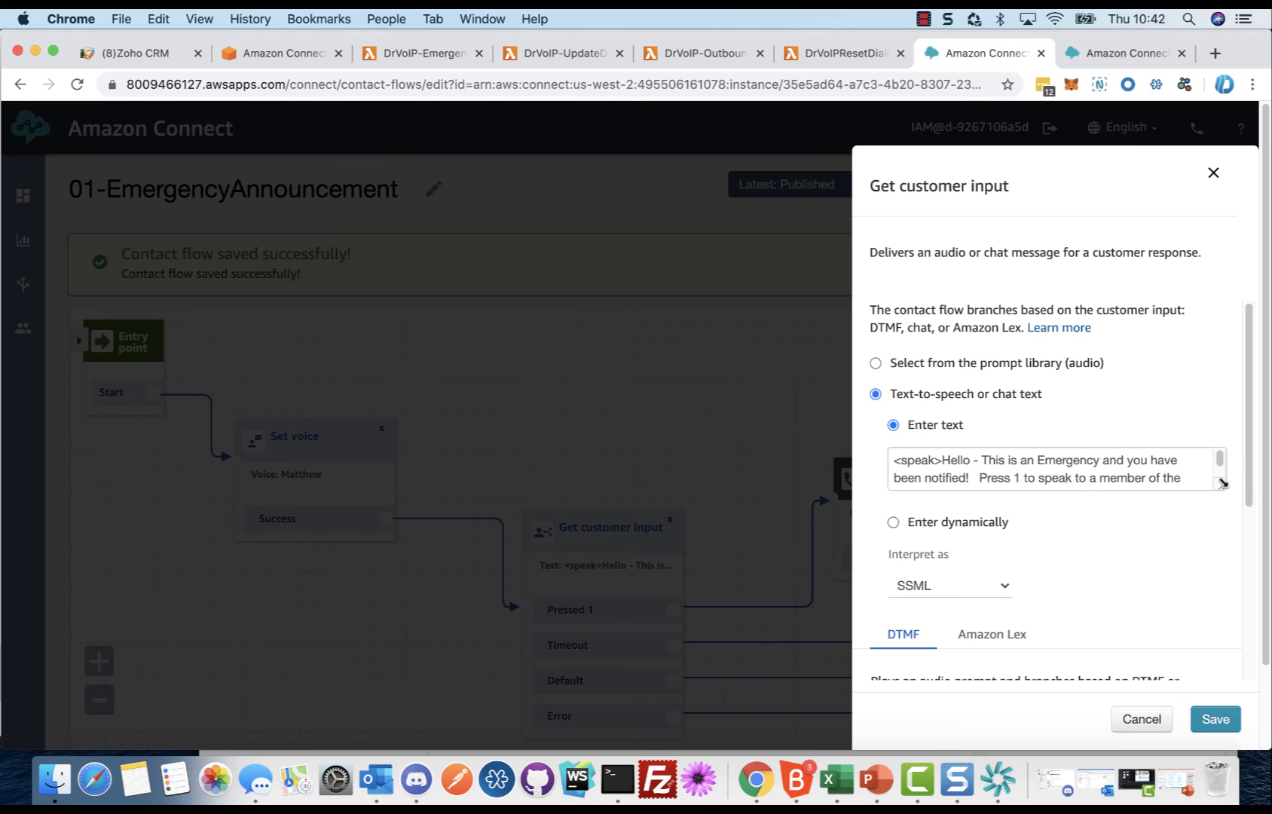
left_click_drag(1220, 485, 1220, 530)
left_click_drag(1221, 529, 1218, 523)
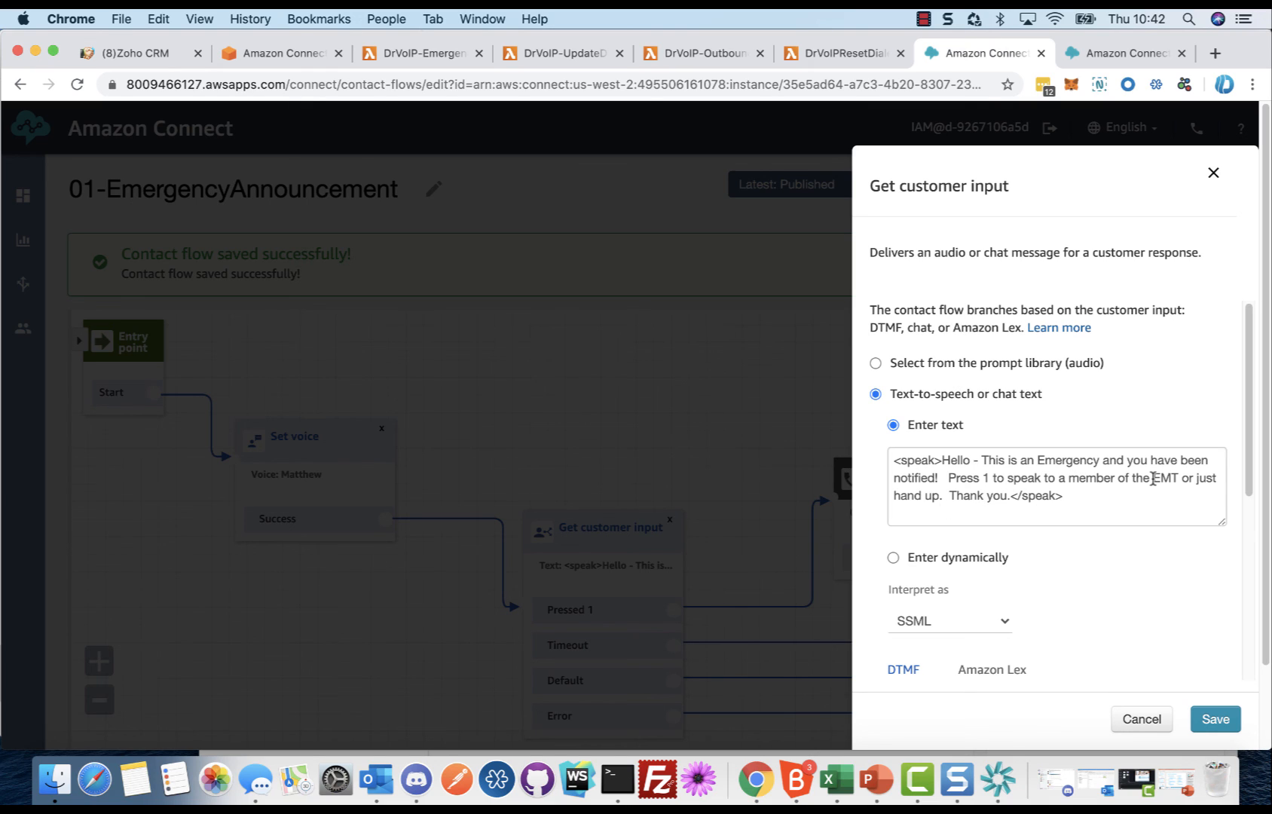
left_click(1152, 721)
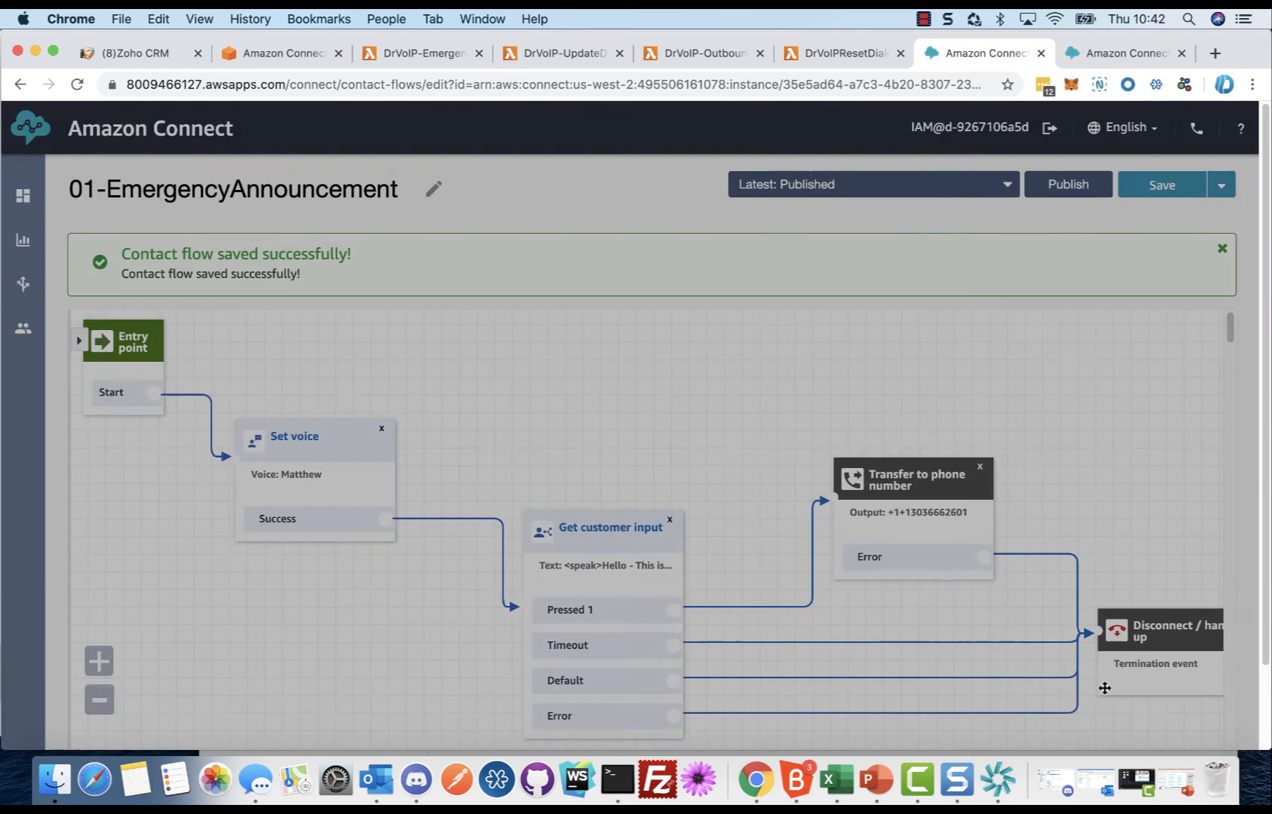
Step: Examine how the 01-EmergencyAnnouncement flow branches from Get customer input to the Transfer to phone number and Disconnect blocks
left_click_drag(1093, 430, 1062, 324)
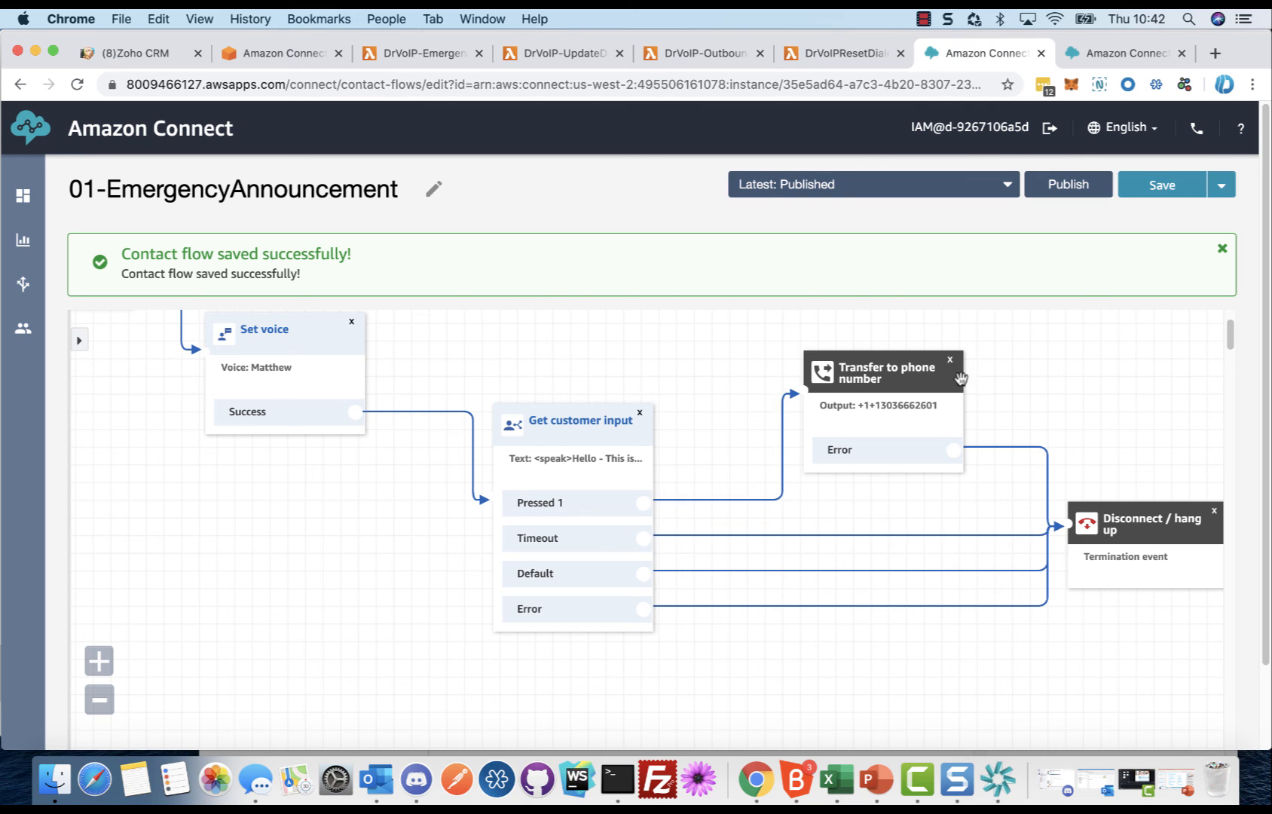
left_click_drag(659, 358, 678, 470)
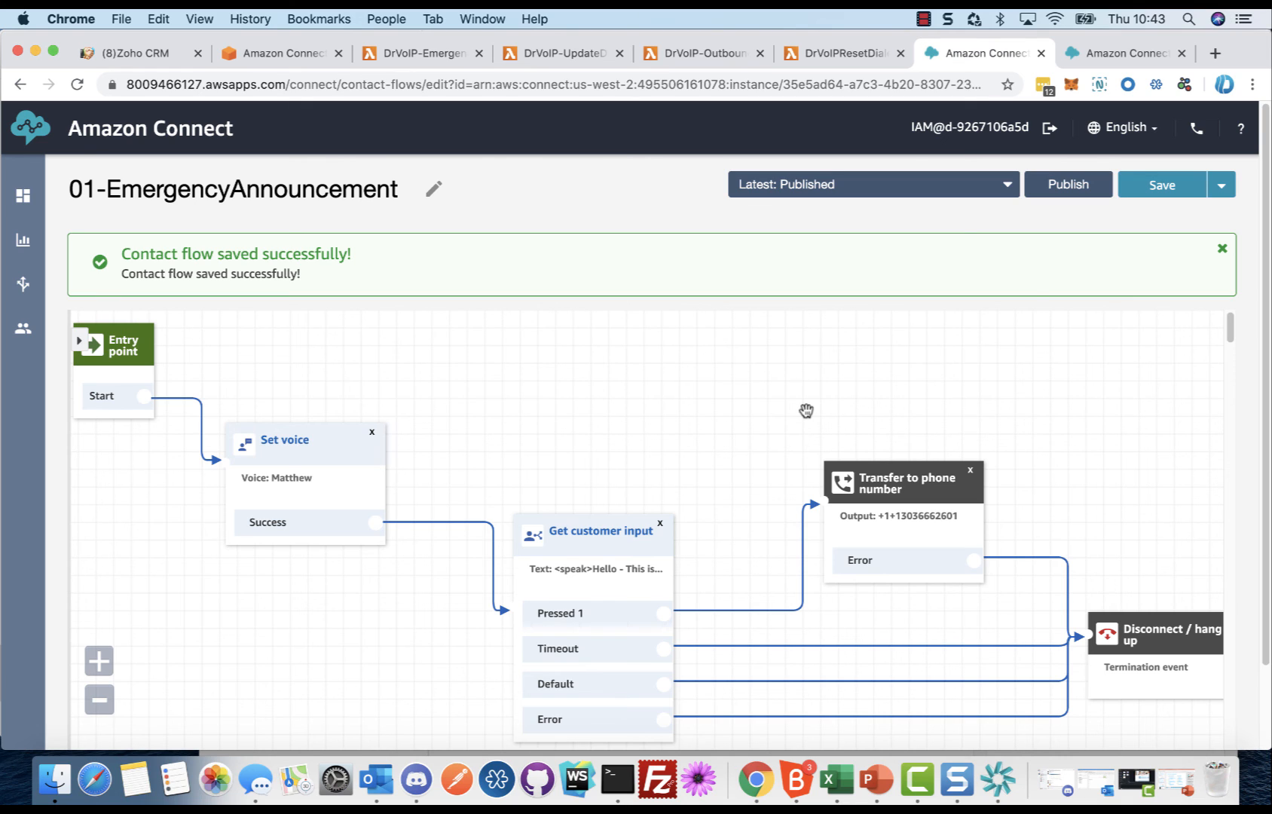
left_click_drag(698, 370, 709, 373)
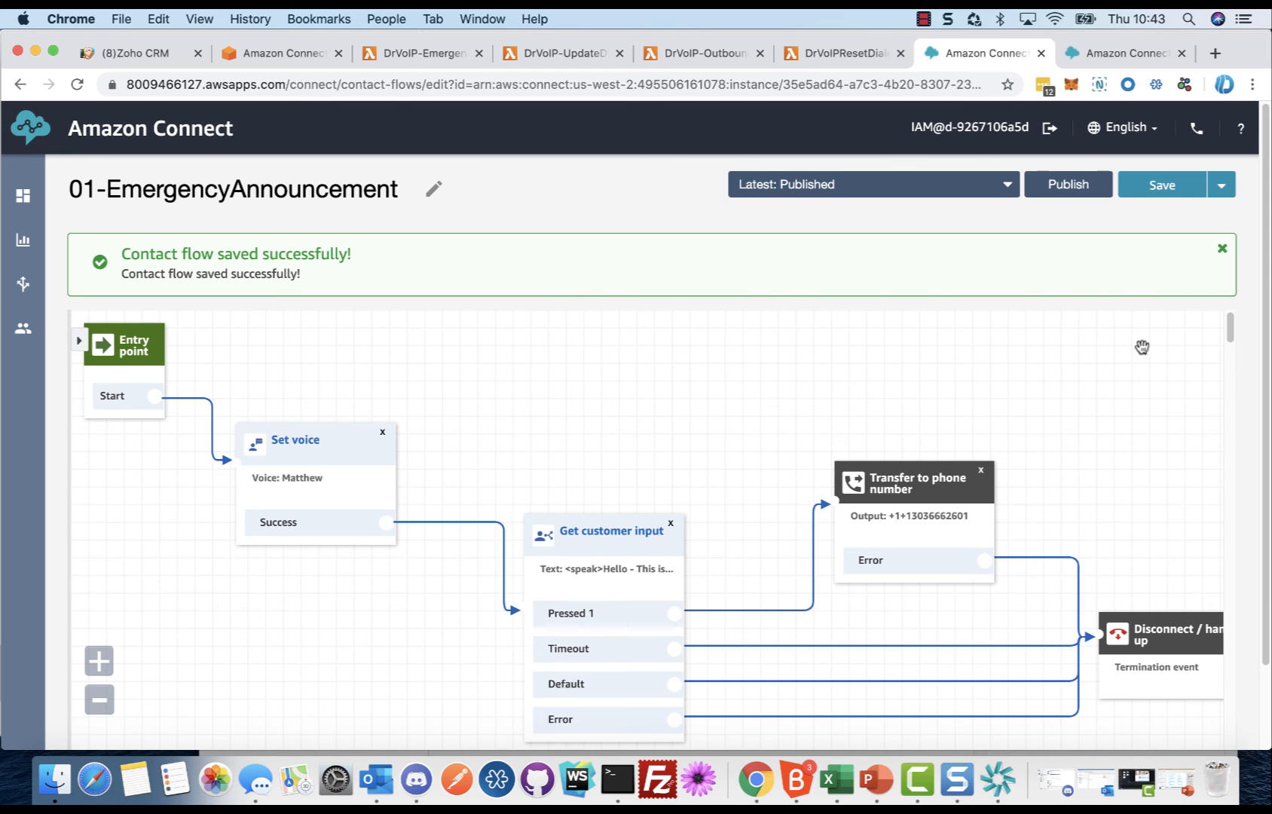